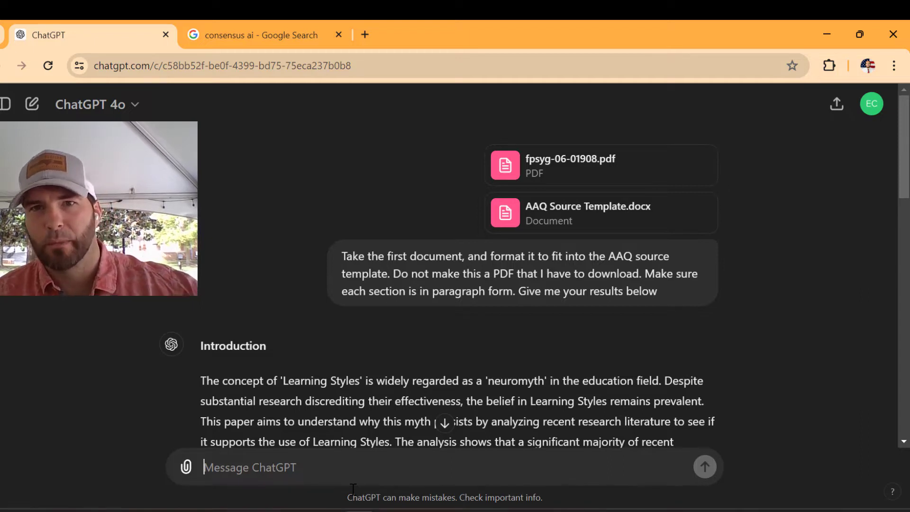
# Switch to the Google search results for 'consensus ai' in the tab beside ChatGPT.
pyautogui.click(256, 33)
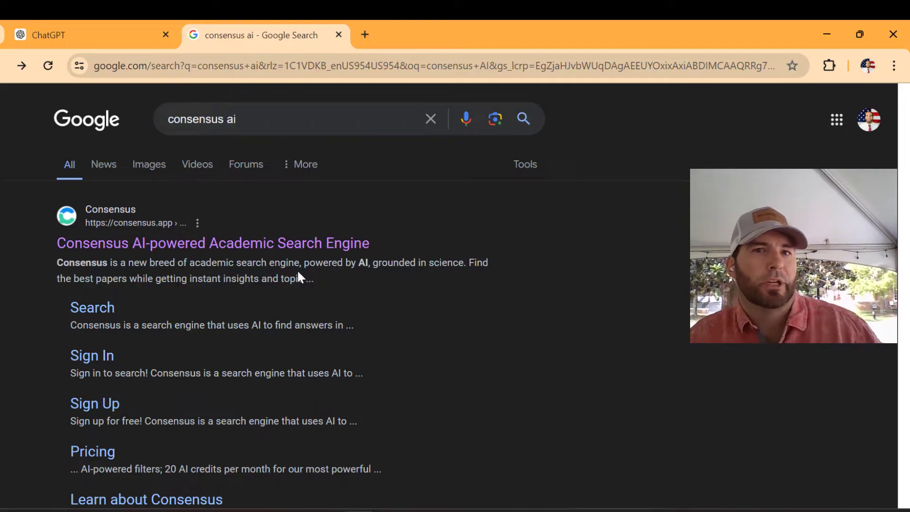
# Open Consensus and ask 'Find me some research that explores learning styles in school'.
pyautogui.click(248, 251)
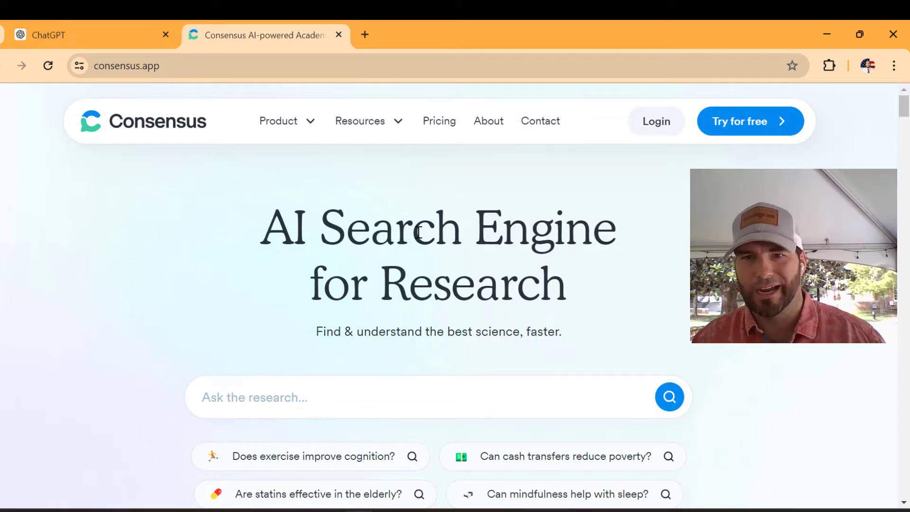
pyautogui.click(424, 397)
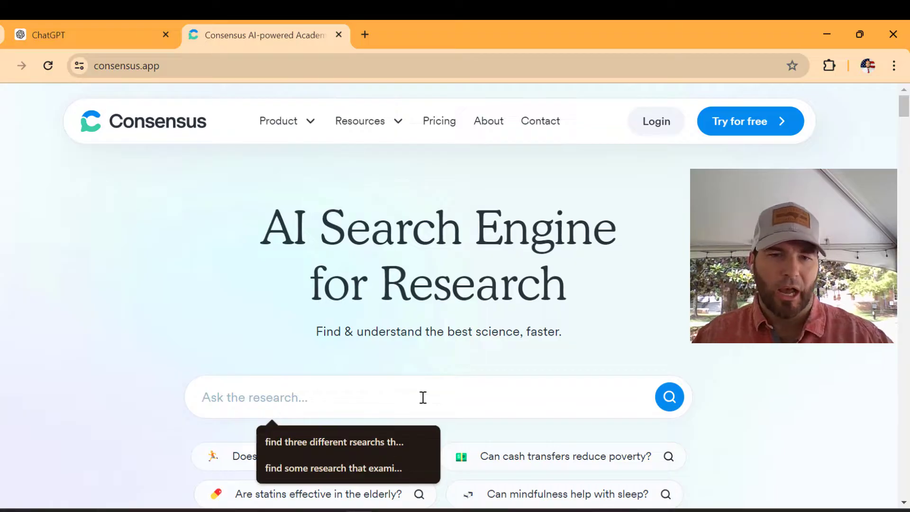
pyautogui.click(537, 356)
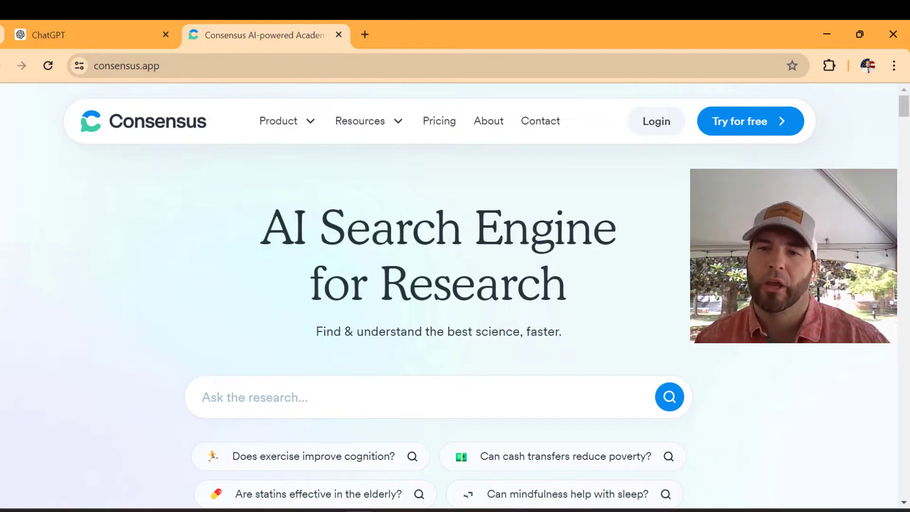
pyautogui.click(568, 397)
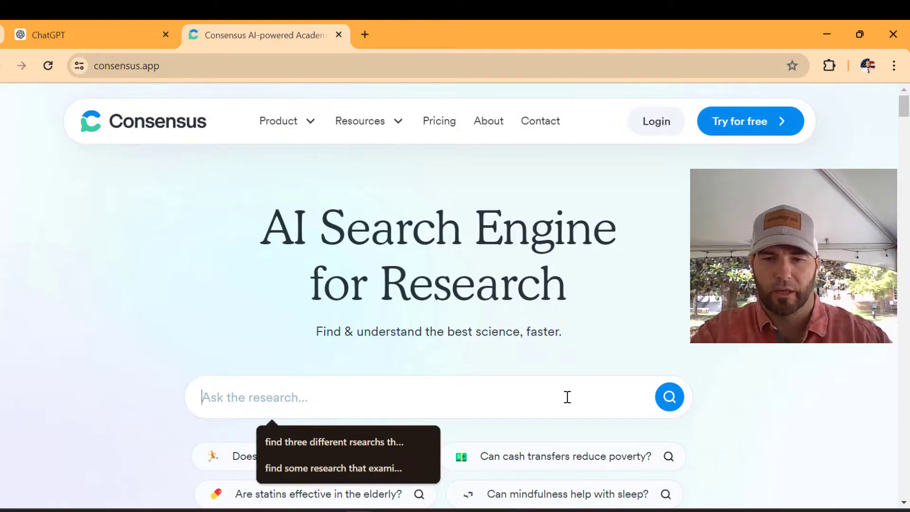
pyautogui.write('Make')
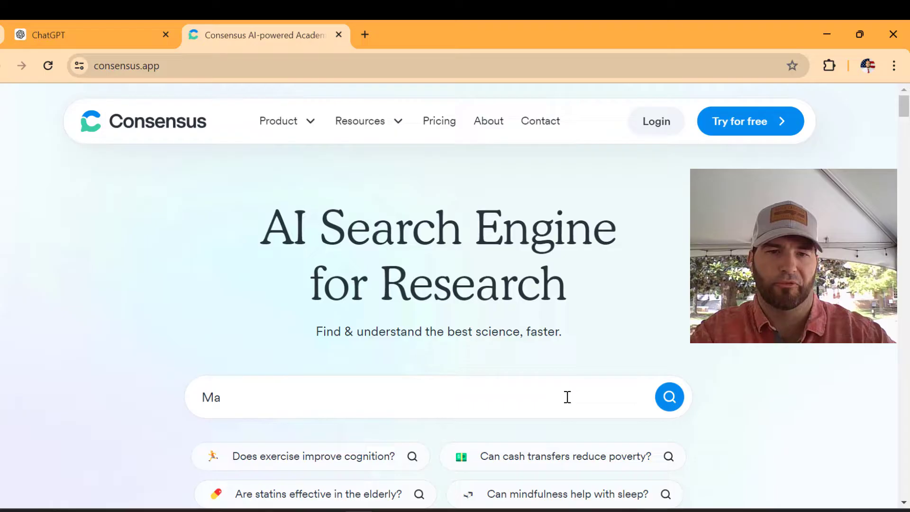
pyautogui.press('BackSpace')
pyautogui.press('BackSpace')
pyautogui.write('Find me ')
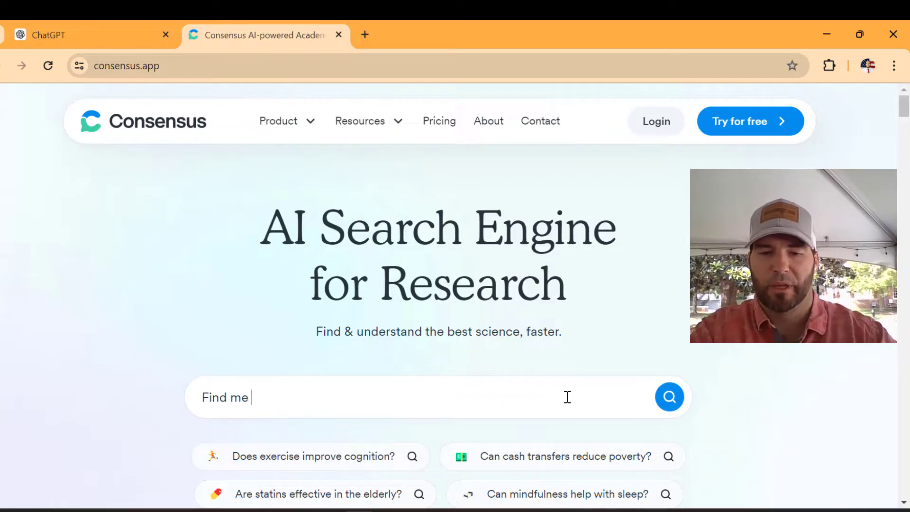
pyautogui.write('some research')
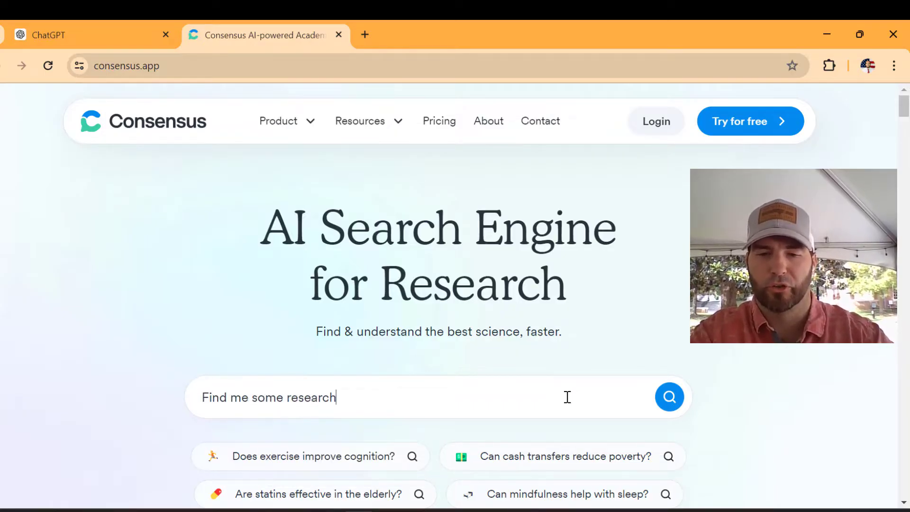
pyautogui.write(' that exp')
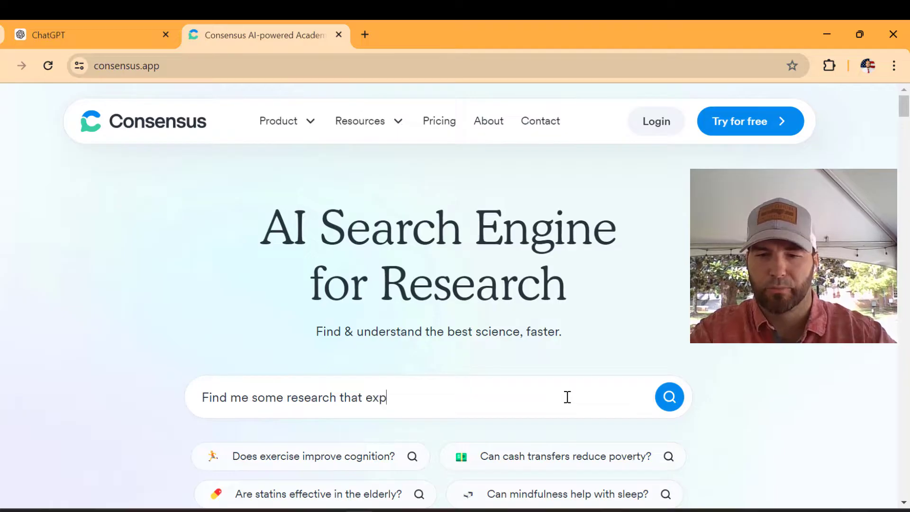
pyautogui.write('lores learn')
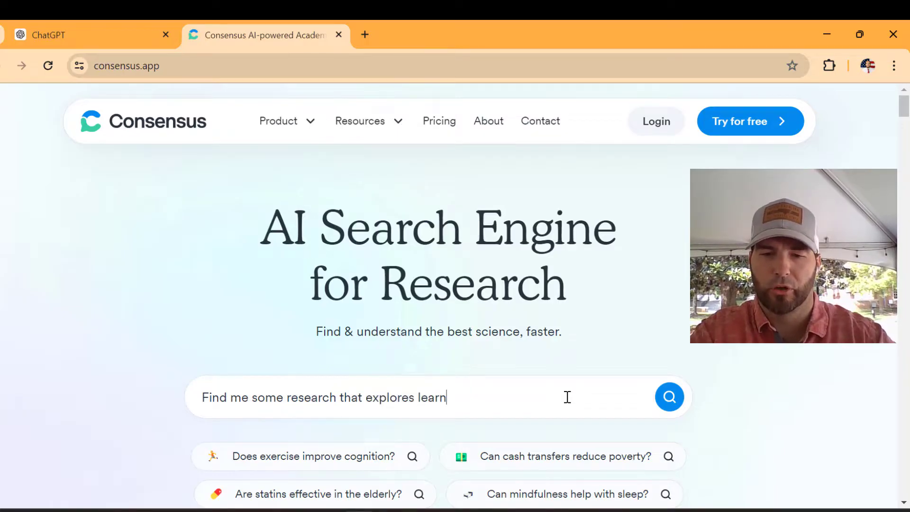
pyautogui.write('ing styles in')
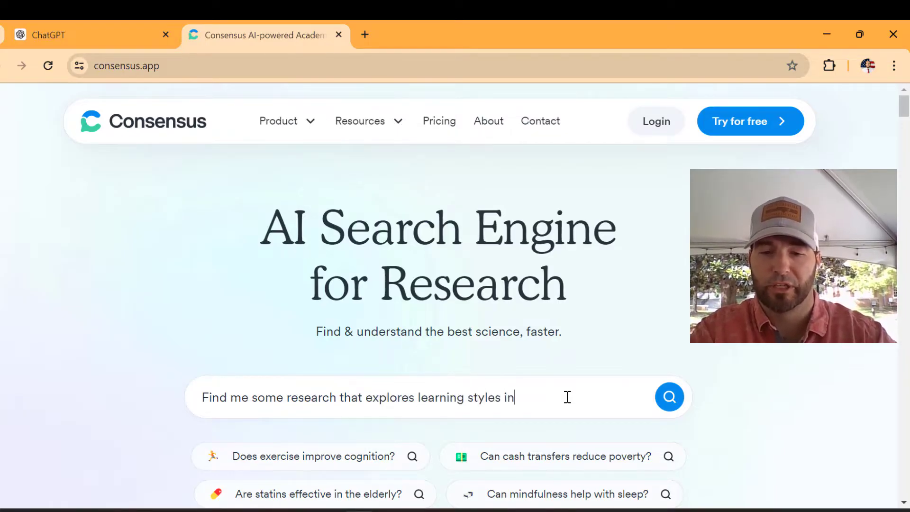
pyautogui.write(' school')
pyautogui.press('Return')
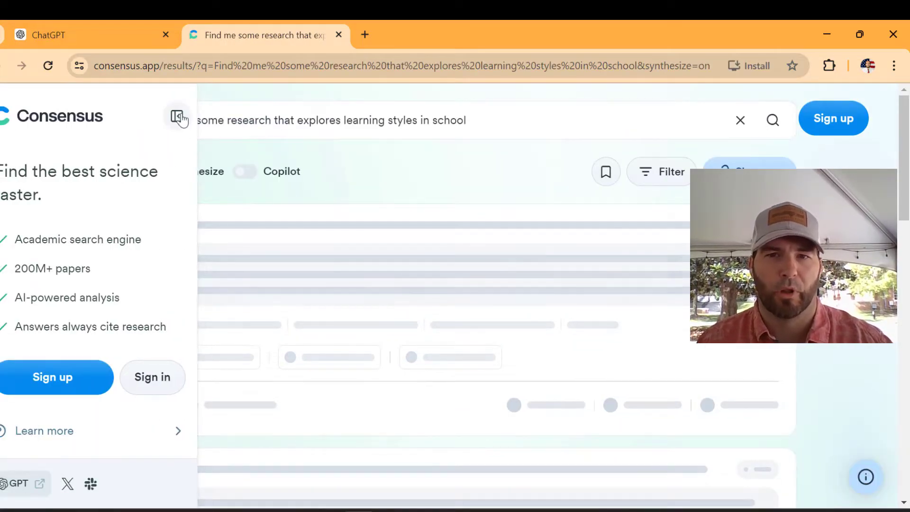
# Collapse the left sidebar and scan the learning-styles search results.
pyautogui.click(177, 116)
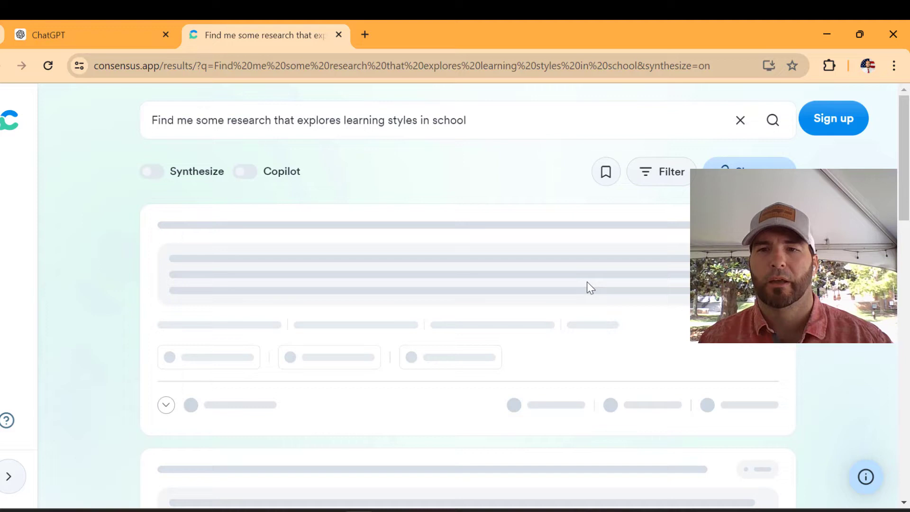
pyautogui.scroll(-5, 535, 280)
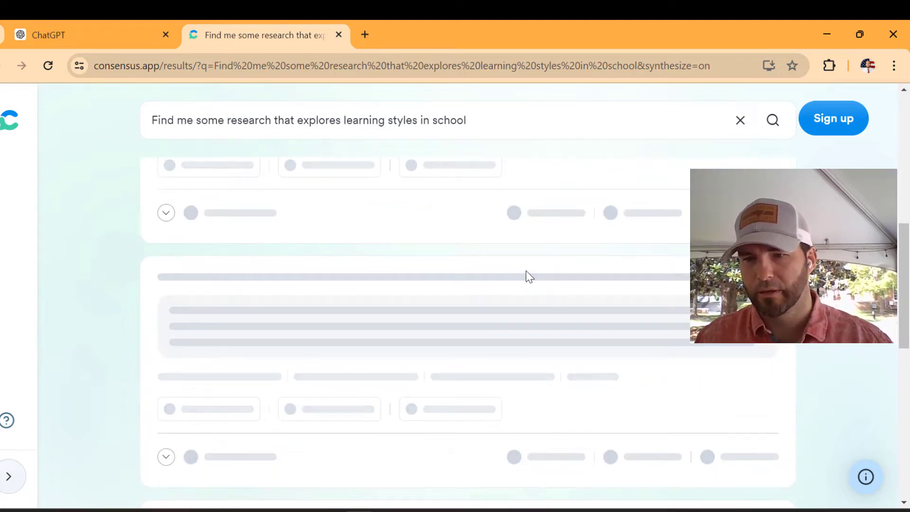
pyautogui.scroll(5, 492, 227)
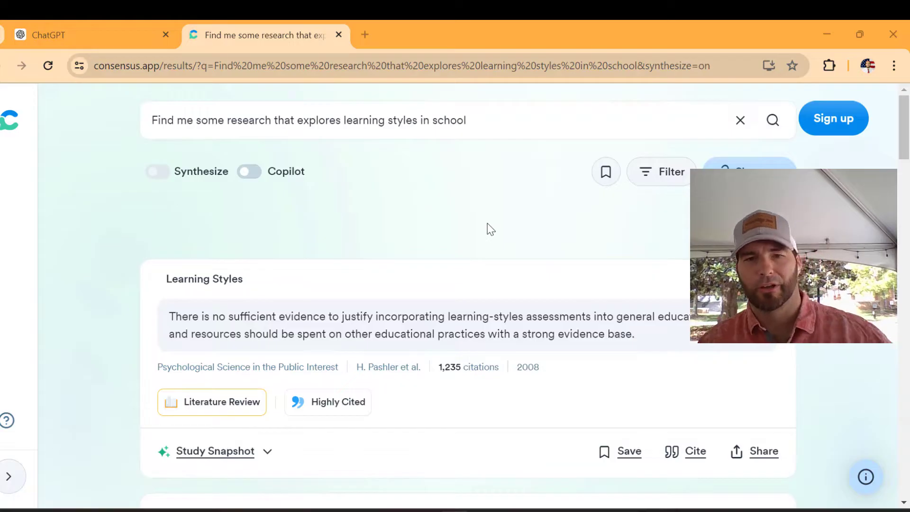
pyautogui.scroll(-3, 440, 283)
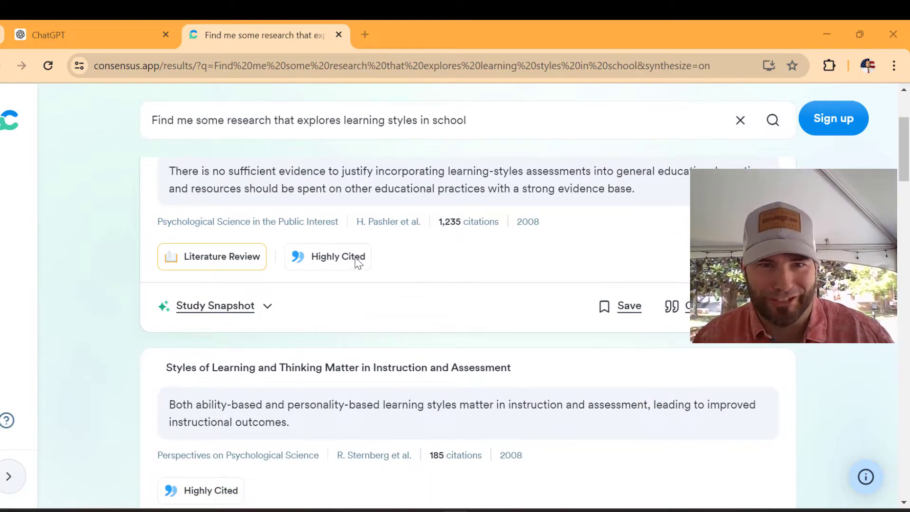
pyautogui.scroll(-8, 368, 242)
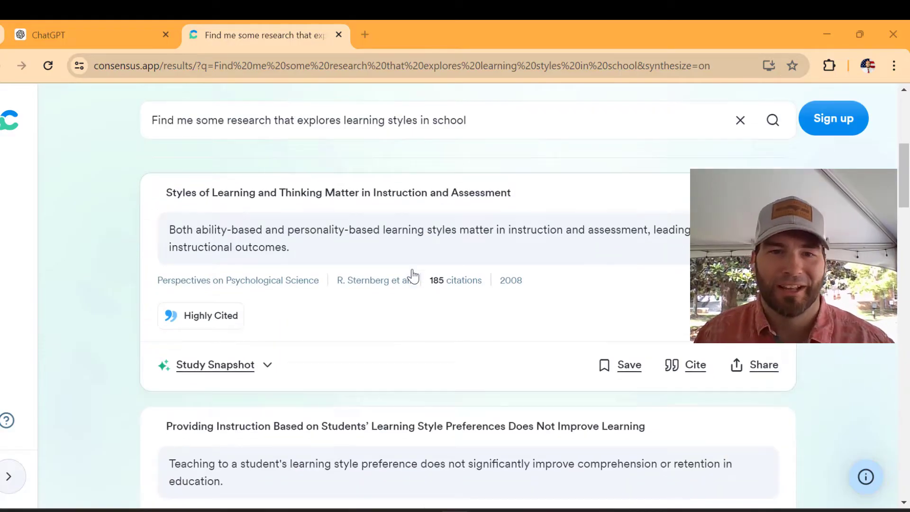
pyautogui.scroll(-9, 403, 267)
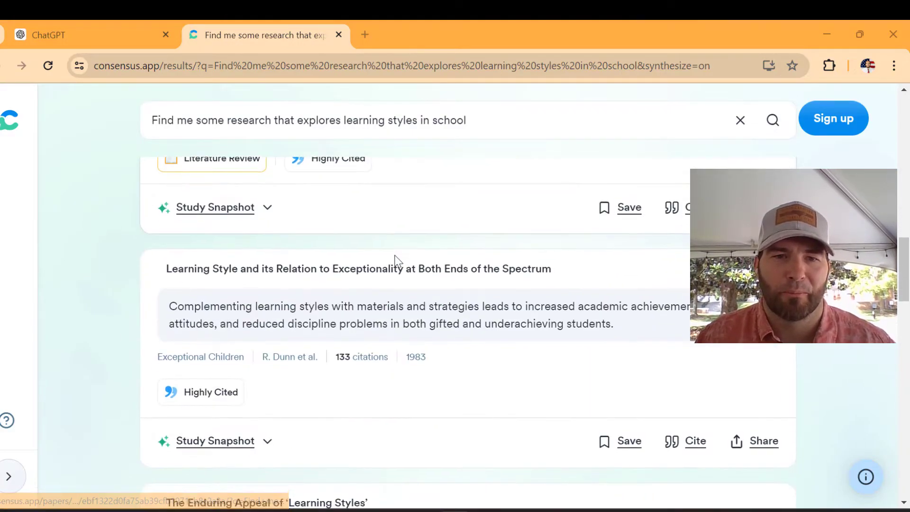
pyautogui.scroll(13, 304, 316)
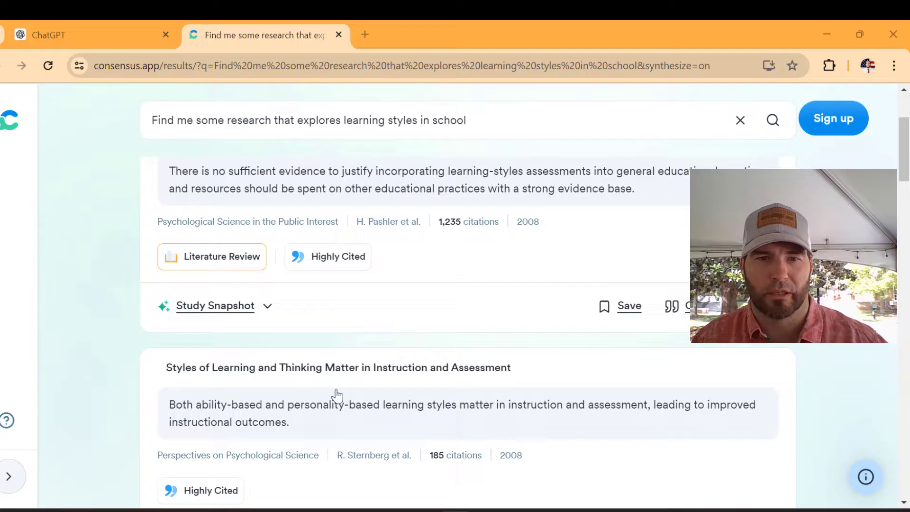
pyautogui.scroll(3, 339, 409)
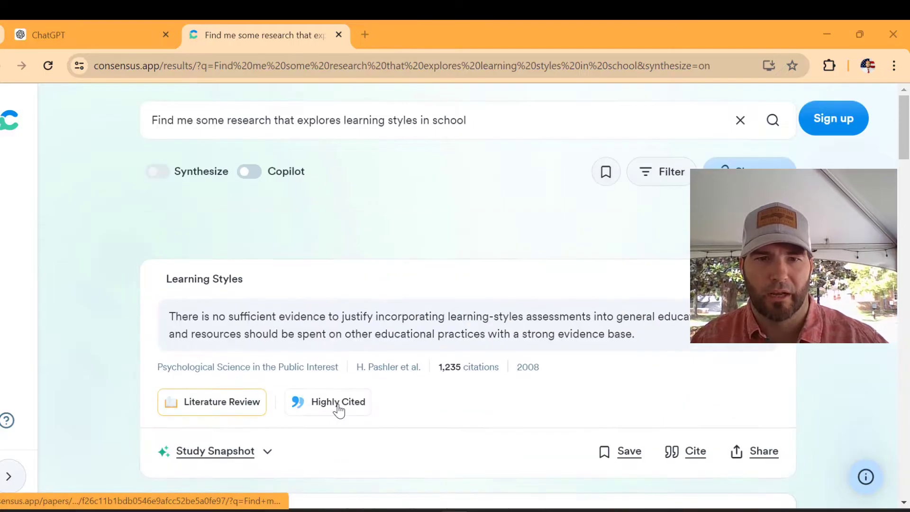
# Open the detail page for the 2008 'Learning Styles' paper.
pyautogui.click(339, 335)
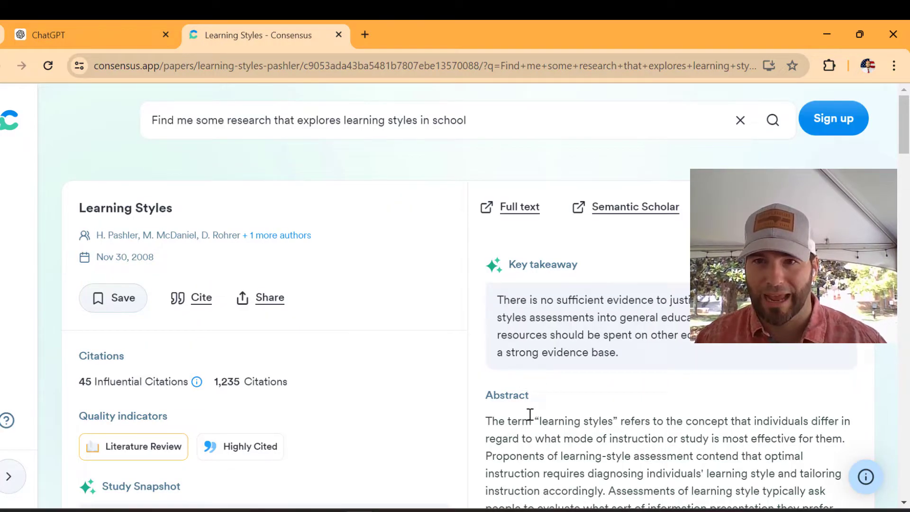
pyautogui.scroll(-5, 529, 413)
pyautogui.scroll(5, 530, 414)
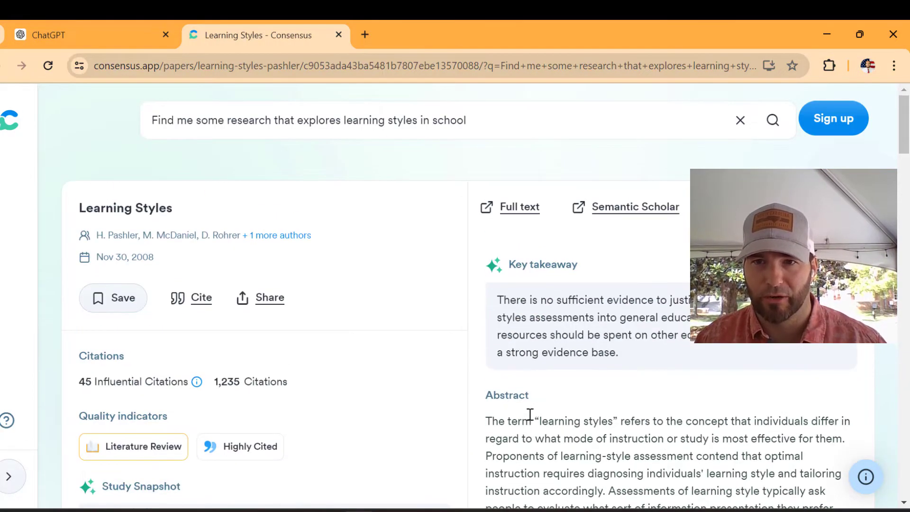
# View the Learning Styles full-text PDF on Sage Journals, then close it.
pyautogui.click(503, 209)
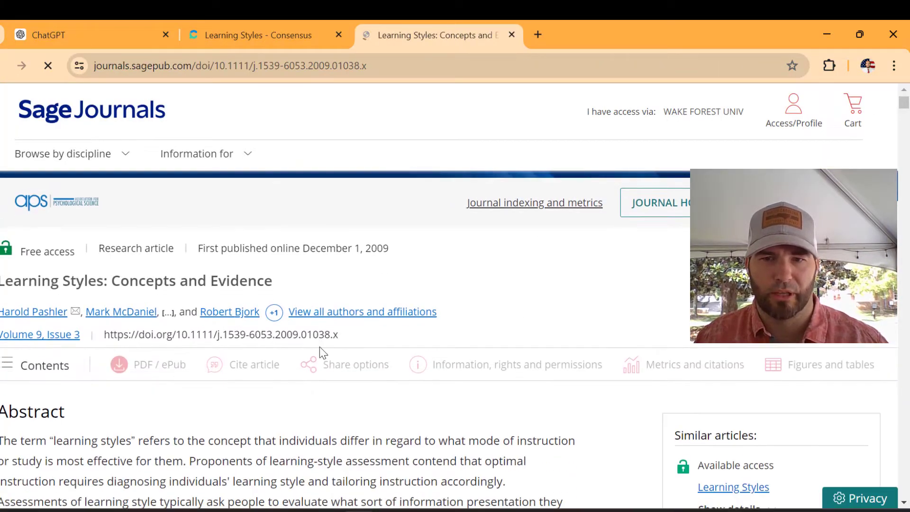
pyautogui.scroll(-5, 482, 358)
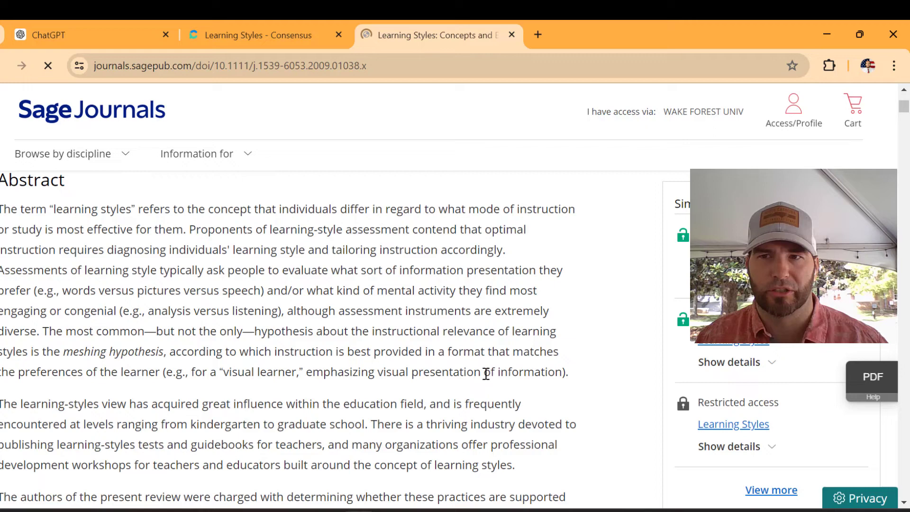
pyautogui.click(869, 388)
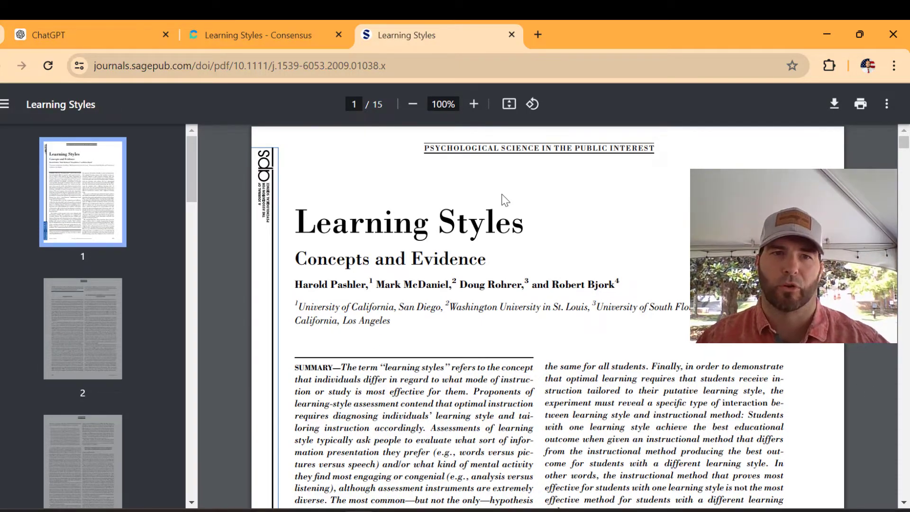
pyautogui.click(511, 34)
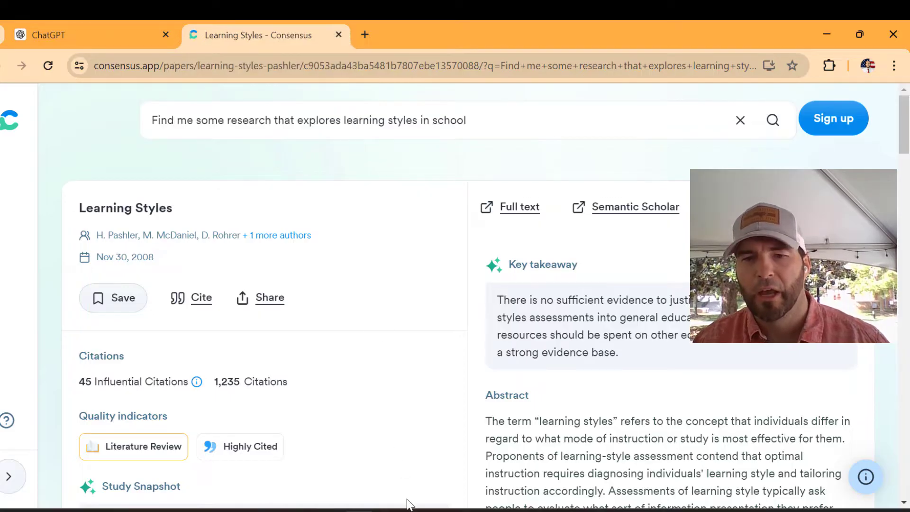
# Switch to Word and review the AAQ Source Template's empty Introduction, Participants, Methods and Results sections.
pyautogui.hotkey('alt', 'Tab')
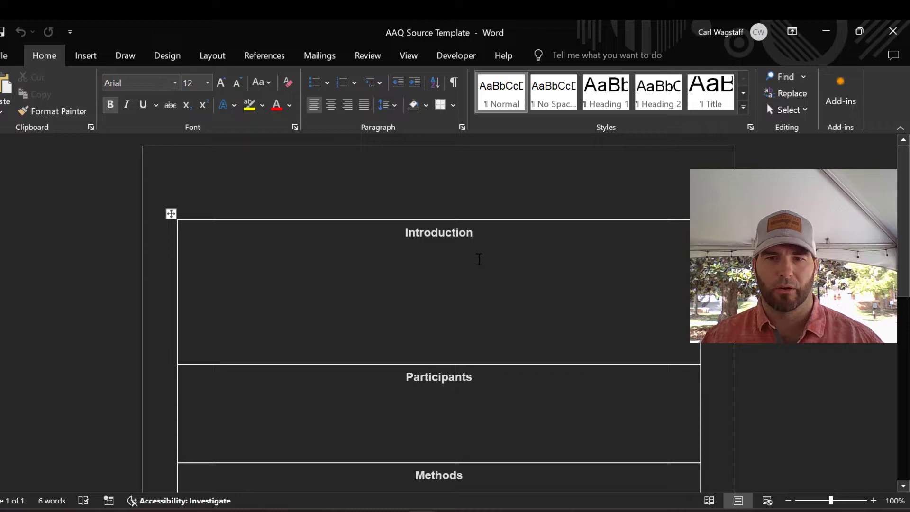
pyautogui.scroll(-1, 478, 261)
pyautogui.scroll(-2, 472, 410)
pyautogui.scroll(-1, 472, 429)
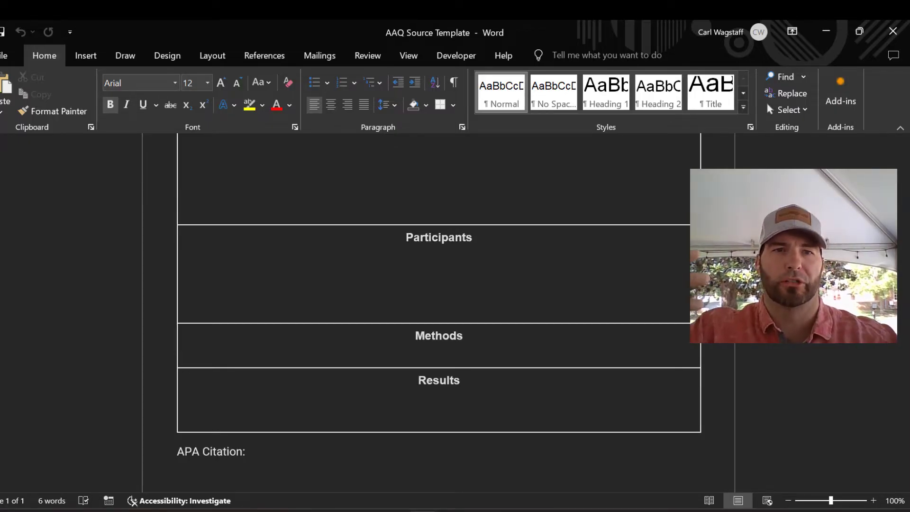
pyautogui.scroll(3, 510, 479)
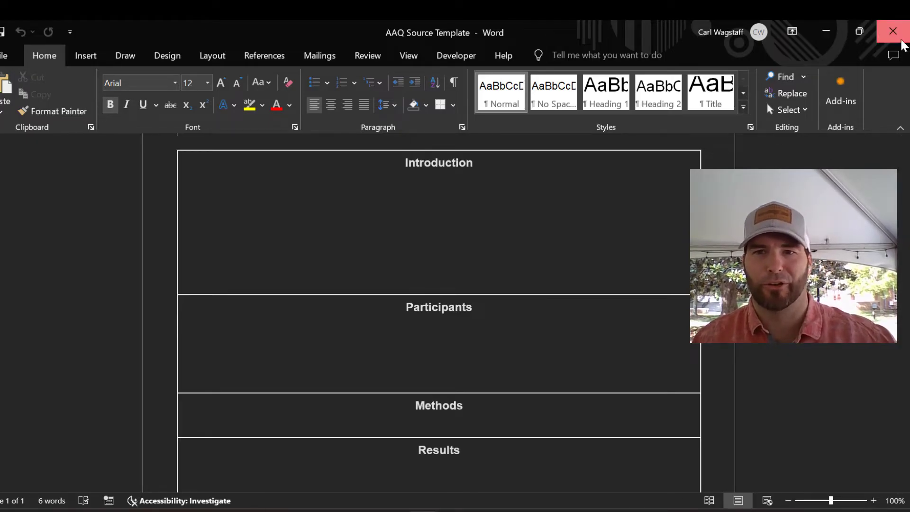
# Close Word and the Consensus tab, and start reading ChatGPT's formatted reply.
pyautogui.click(898, 42)
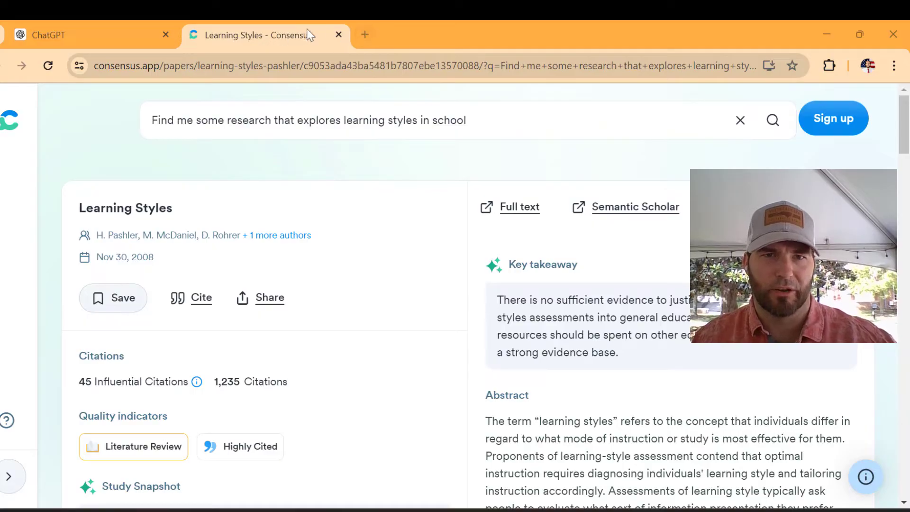
pyautogui.click(338, 34)
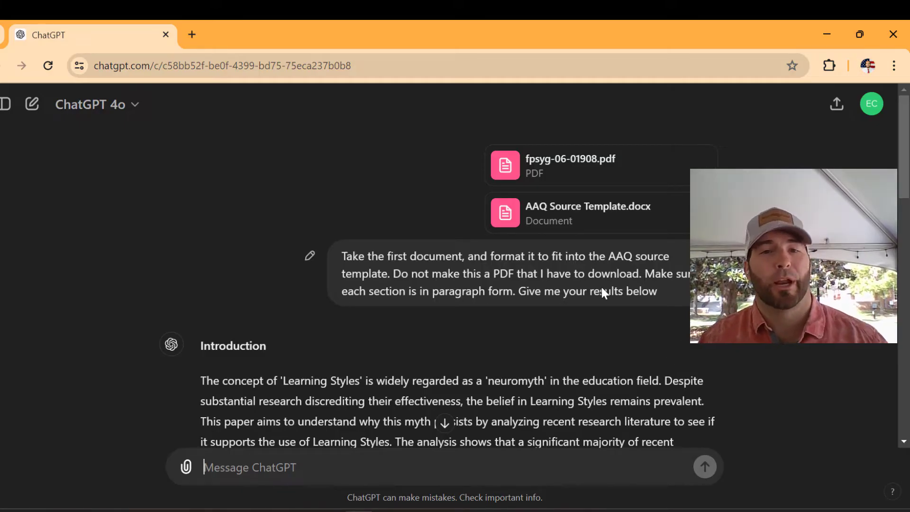
pyautogui.scroll(-3, 602, 288)
pyautogui.scroll(-2, 471, 282)
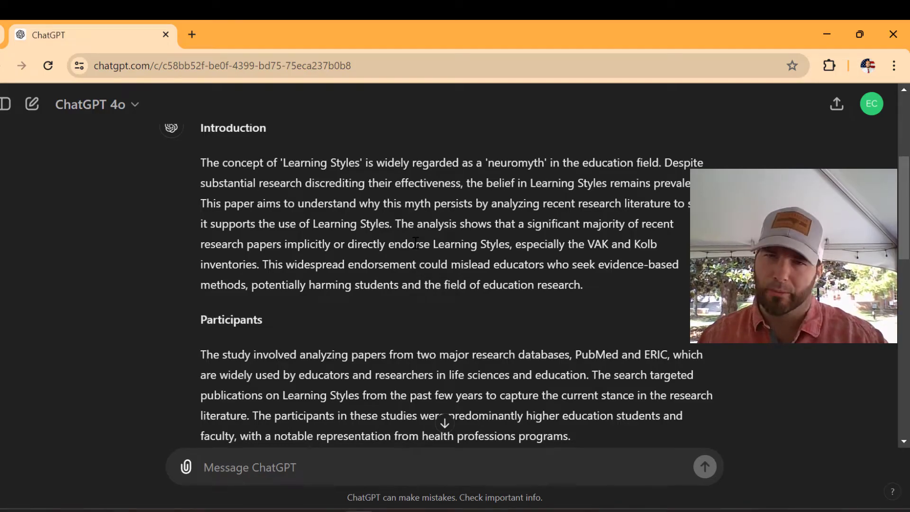
pyautogui.scroll(-2, 394, 251)
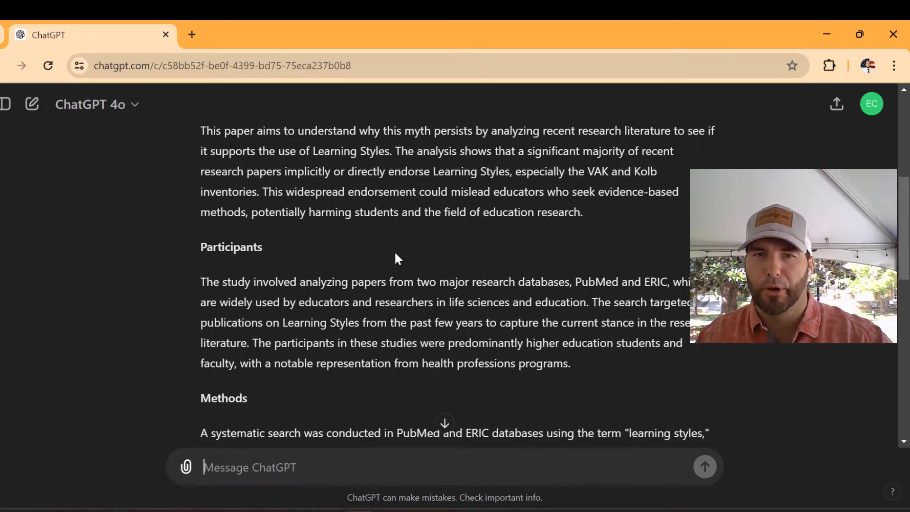
pyautogui.scroll(-1, 394, 251)
pyautogui.scroll(-3, 395, 256)
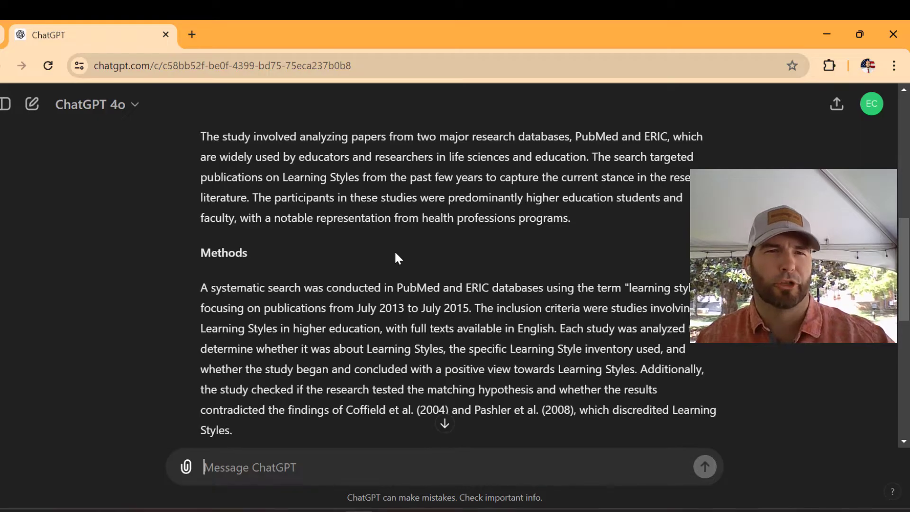
pyautogui.scroll(-1, 400, 251)
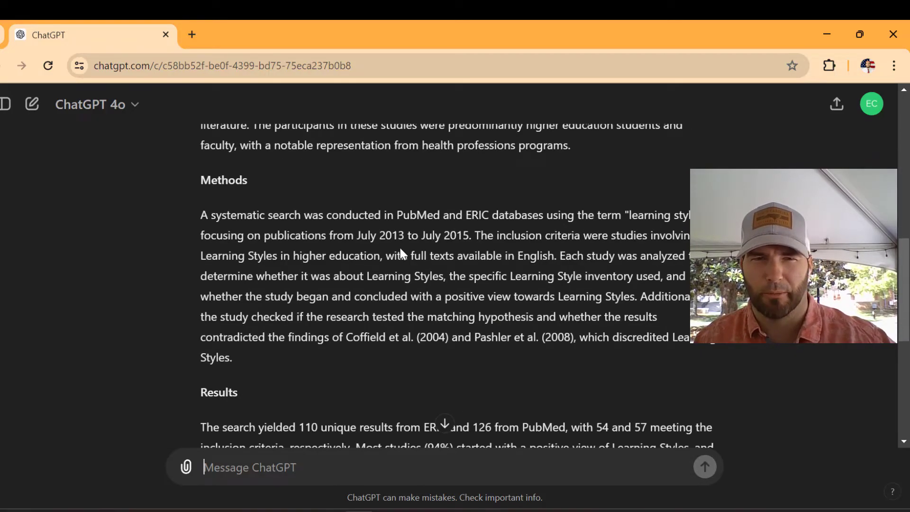
pyautogui.scroll(-6, 399, 256)
# Read through the reply's Results, 2015 APA citation and AAQ template-fit note.
pyautogui.scroll(15, 397, 268)
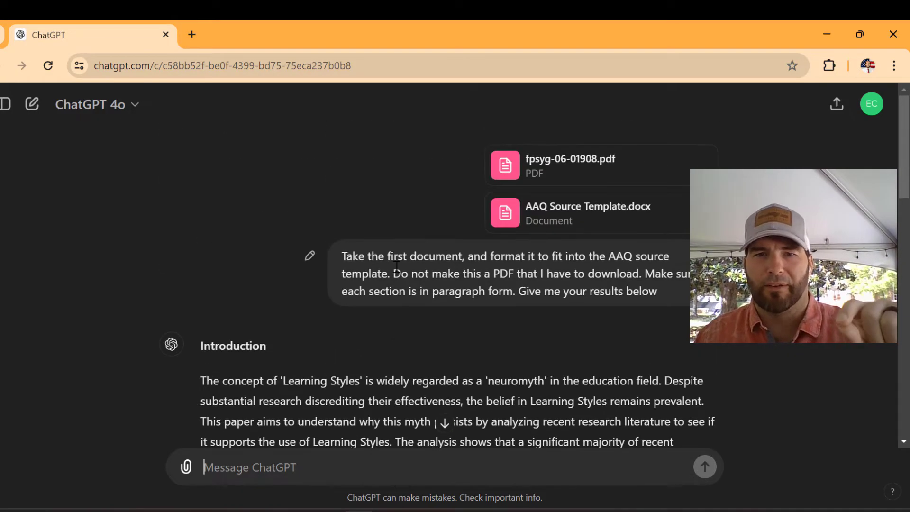
pyautogui.scroll(-6, 394, 270)
pyautogui.scroll(-8, 392, 270)
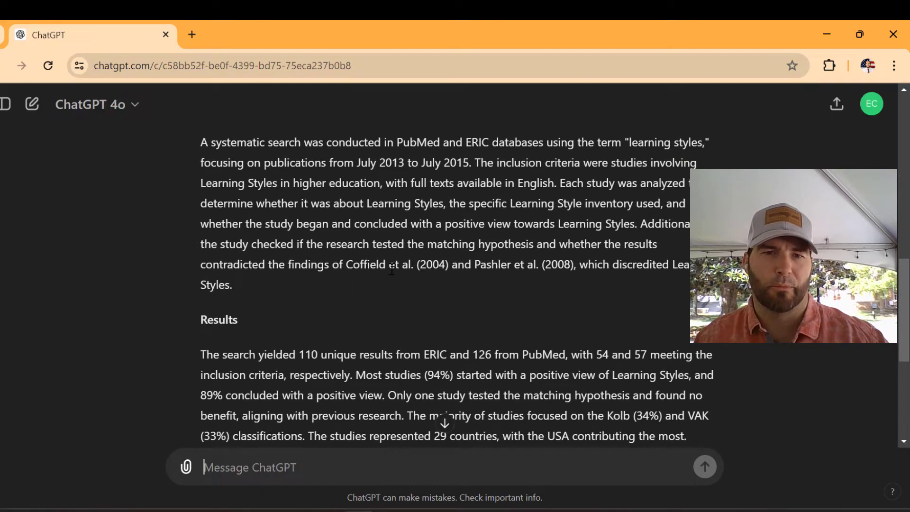
pyautogui.scroll(-3, 393, 262)
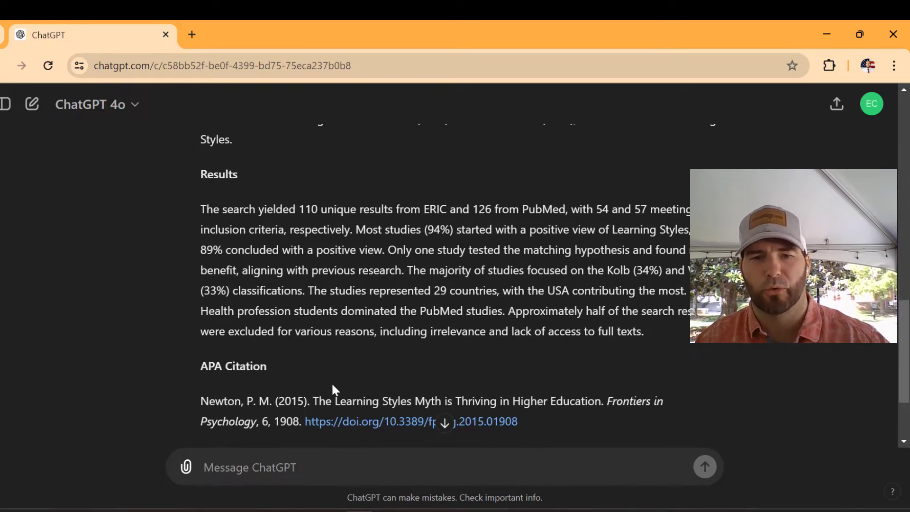
pyautogui.scroll(-3, 351, 403)
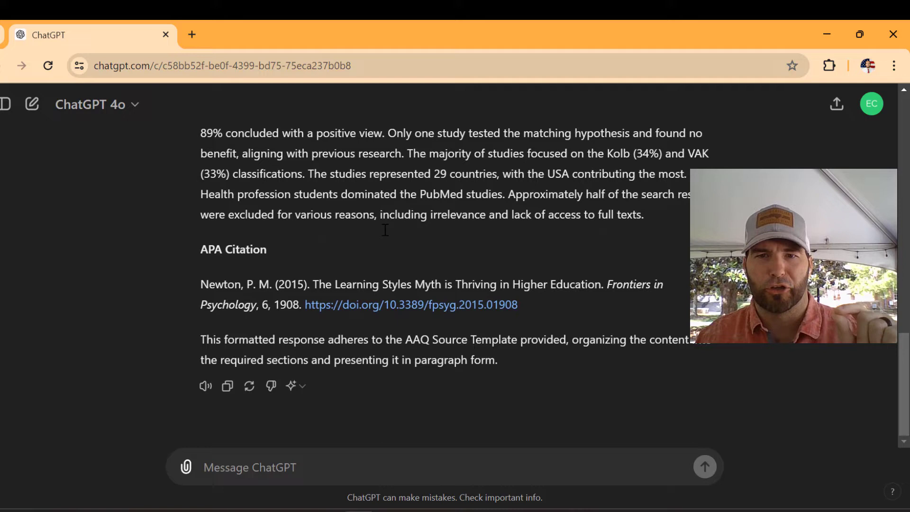
pyautogui.scroll(5, 393, 265)
pyautogui.scroll(-3, 400, 298)
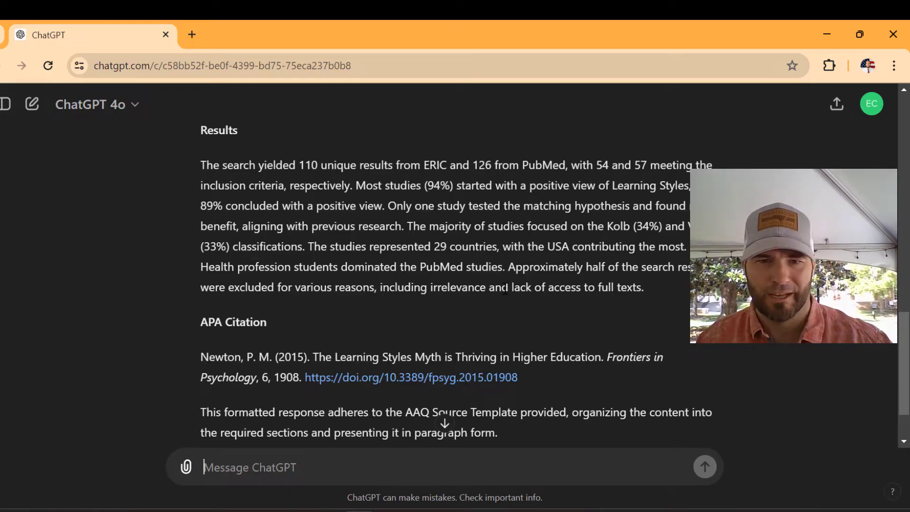
pyautogui.scroll(10, 492, 361)
pyautogui.scroll(7, 491, 358)
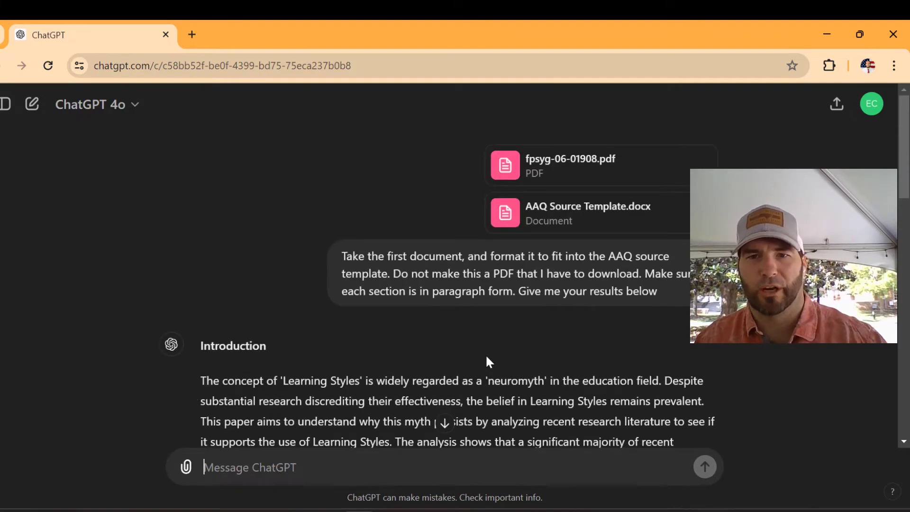
pyautogui.scroll(-3, 490, 344)
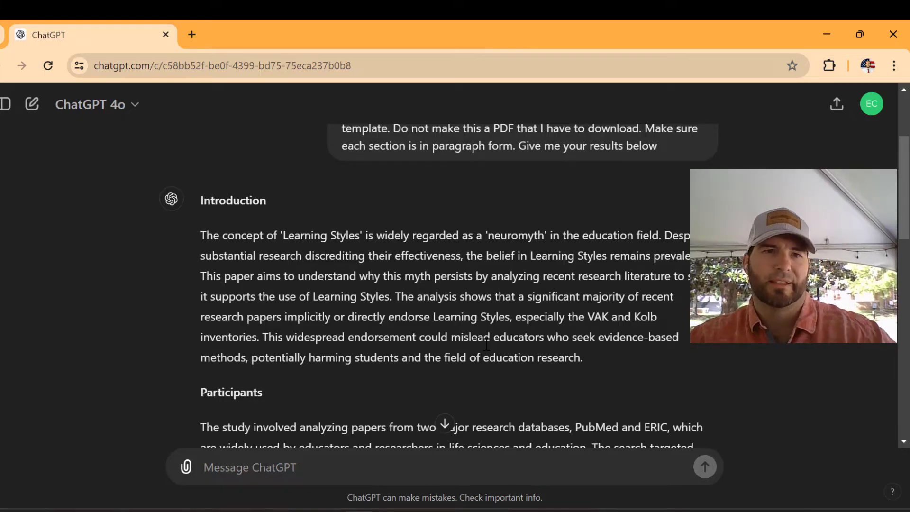
pyautogui.scroll(-10, 459, 309)
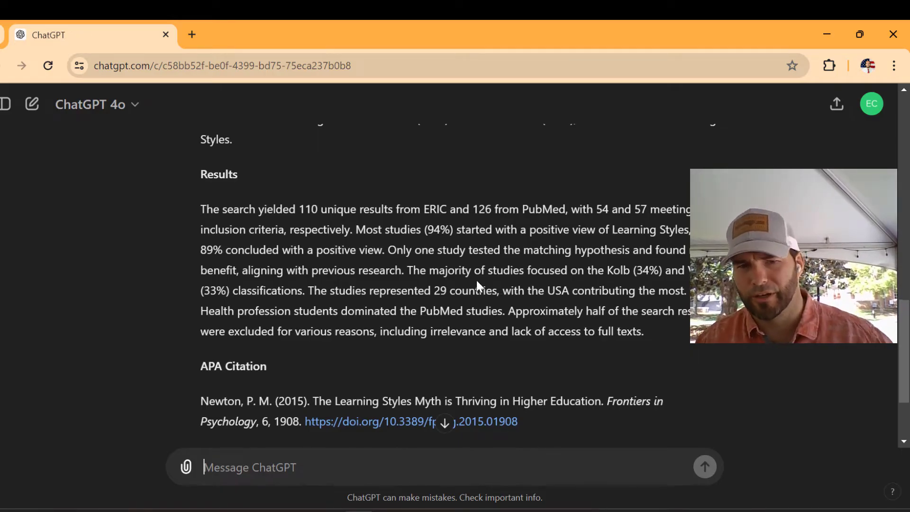
pyautogui.scroll(-3, 447, 256)
pyautogui.scroll(10, 446, 331)
pyautogui.scroll(5, 446, 334)
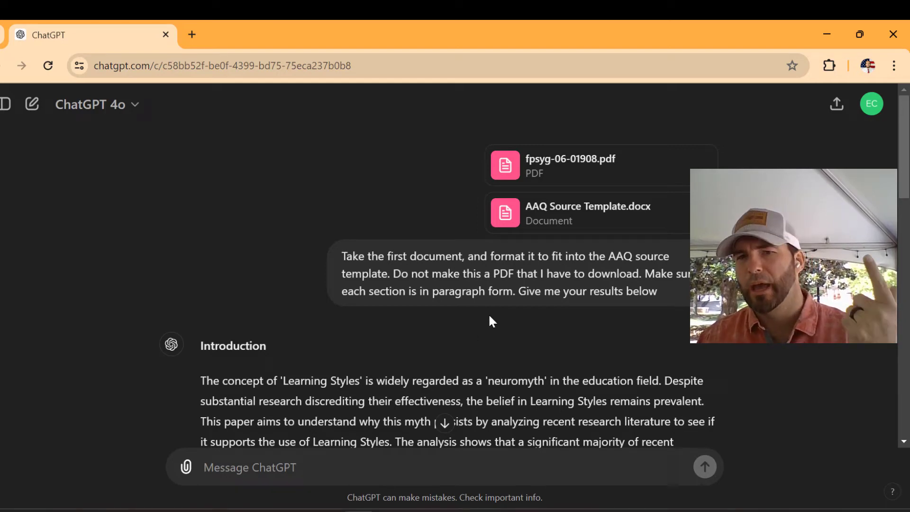
pyautogui.scroll(-15, 490, 321)
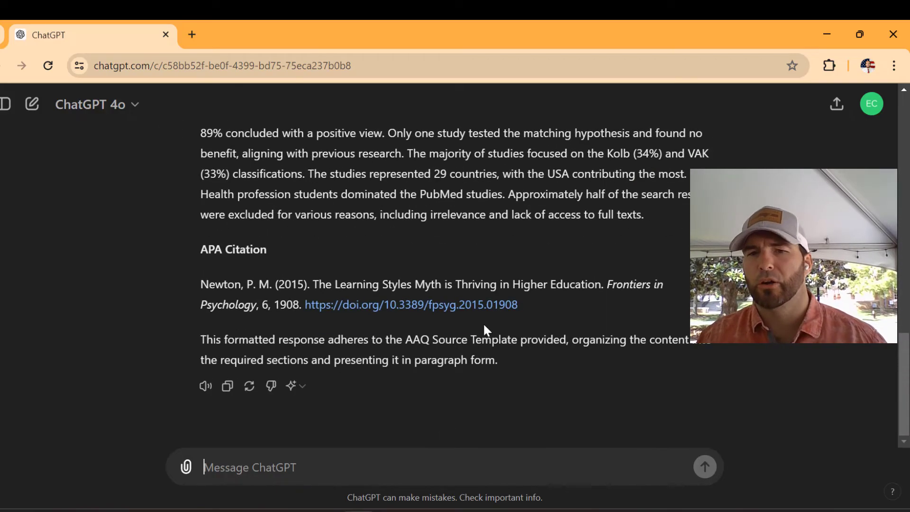
# Attach the Pashler 2009 learning styles PDF and send 'Do the same thing for this'.
pyautogui.click(186, 467)
pyautogui.click(220, 432)
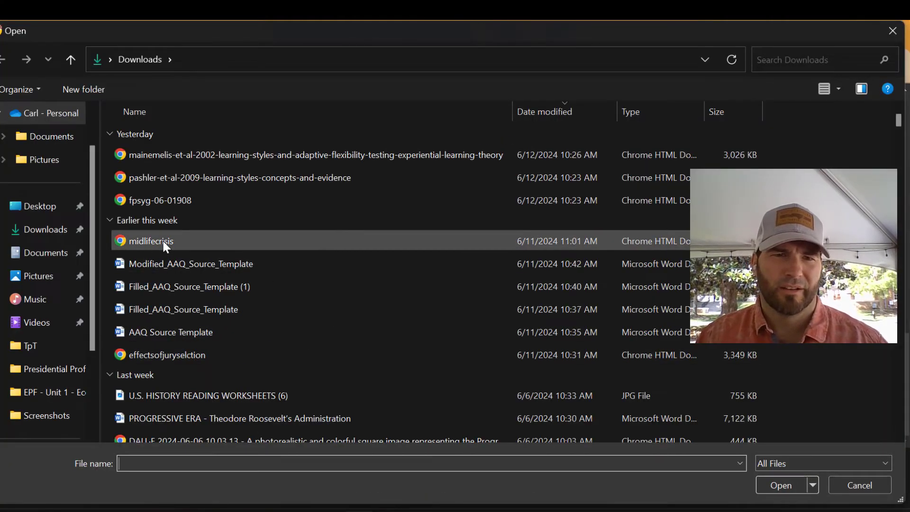
pyautogui.doubleClick(244, 180)
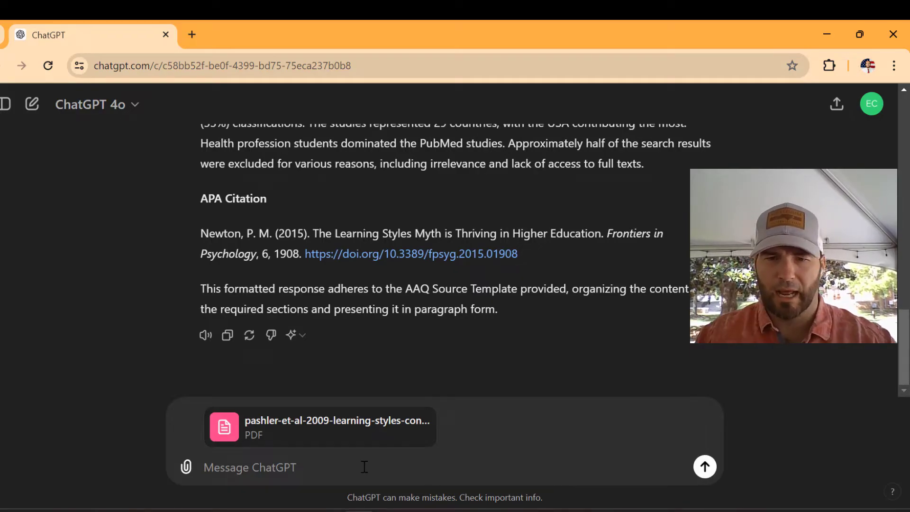
pyautogui.write('D')
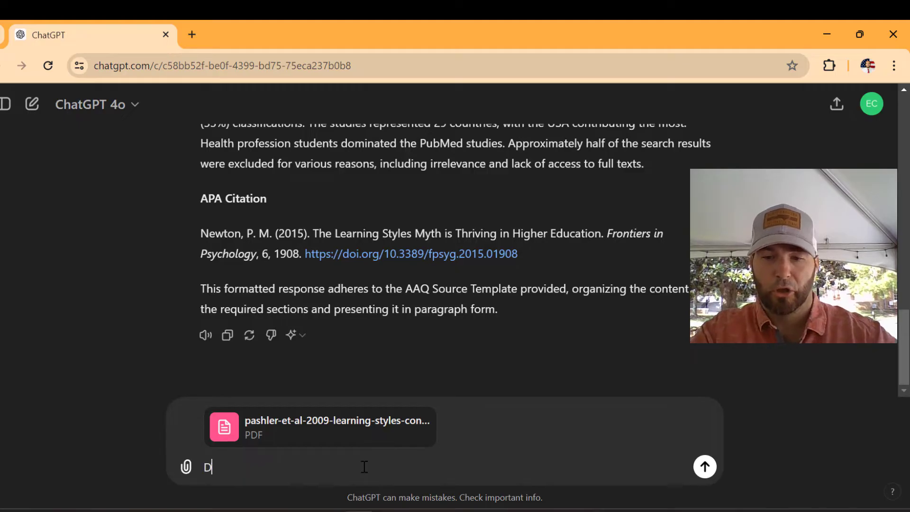
pyautogui.write('o the same thing for this')
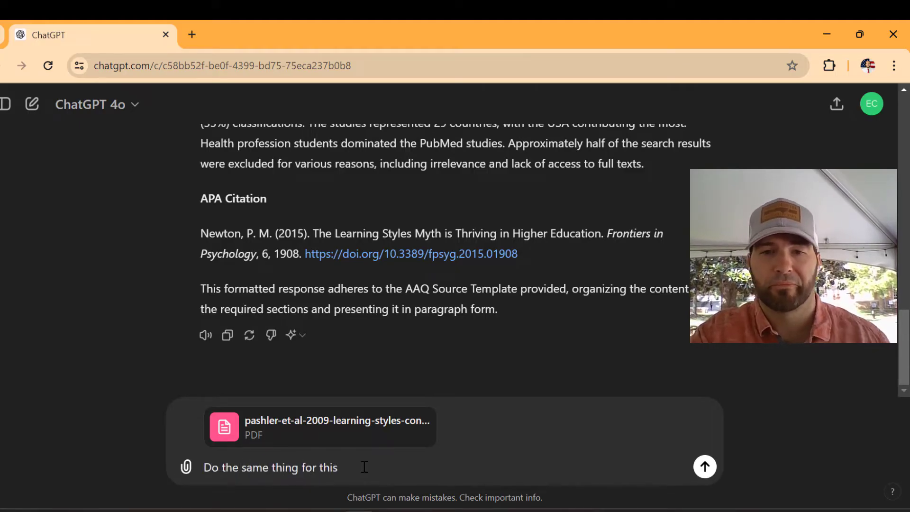
pyautogui.press('Return')
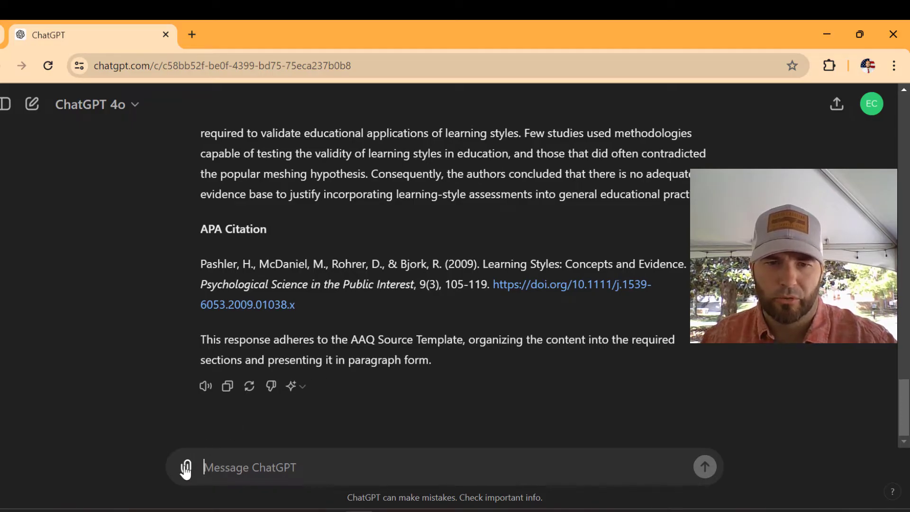
# Attach the Mainemelis 2002 learning styles PDF and send 'Do it again'.
pyautogui.click(185, 467)
pyautogui.click(239, 438)
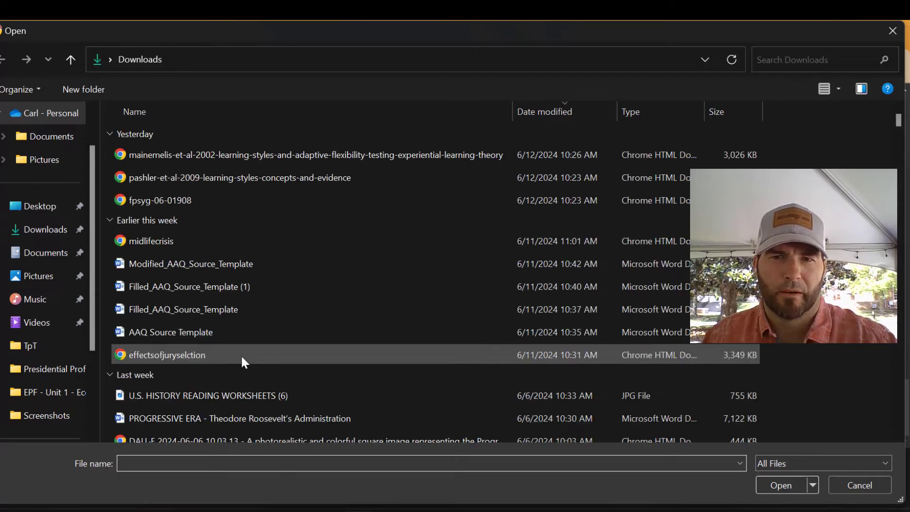
pyautogui.doubleClick(283, 157)
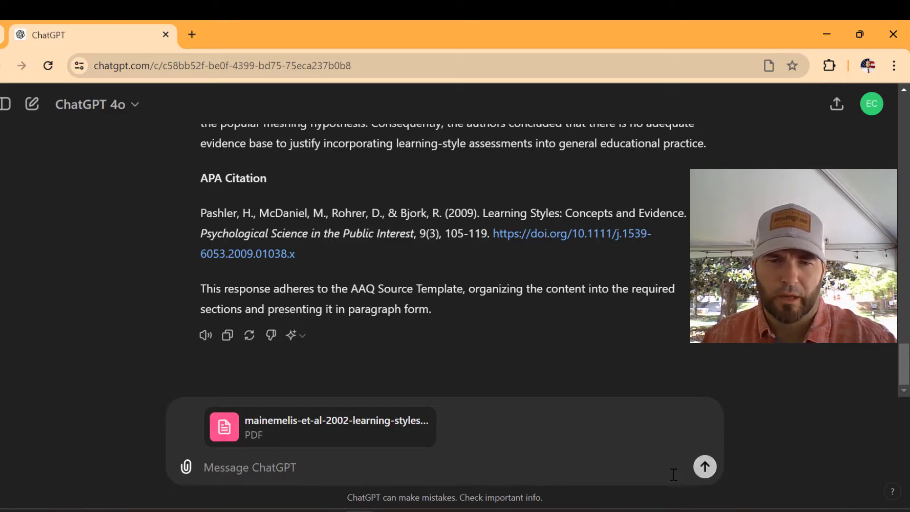
pyautogui.click(542, 469)
pyautogui.write('Do it again')
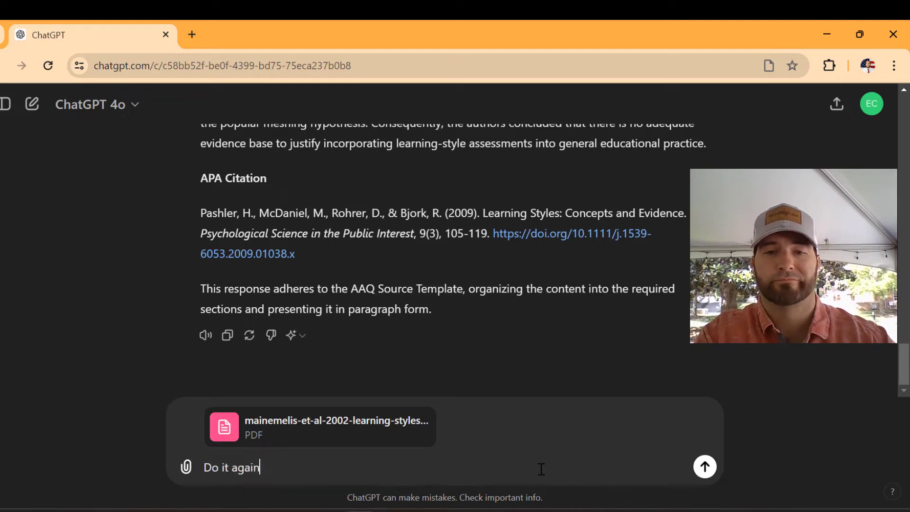
pyautogui.press('Return')
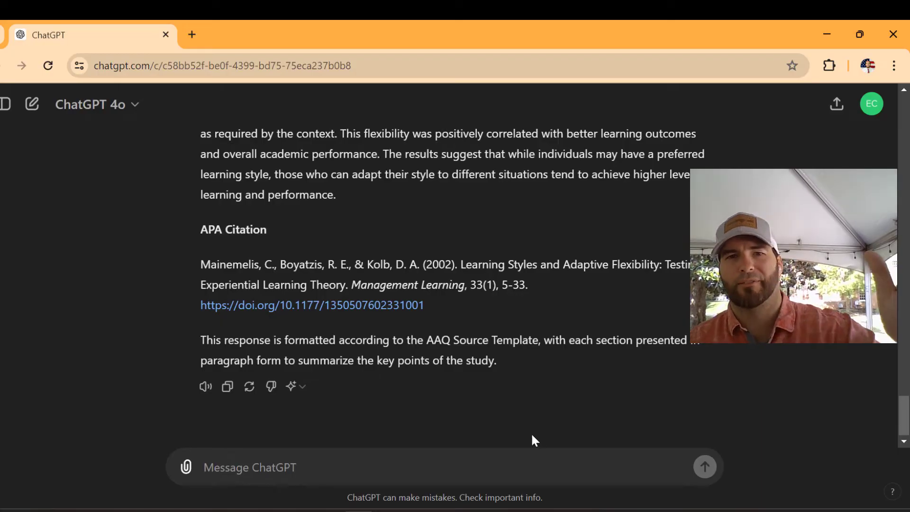
pyautogui.scroll(20, 531, 431)
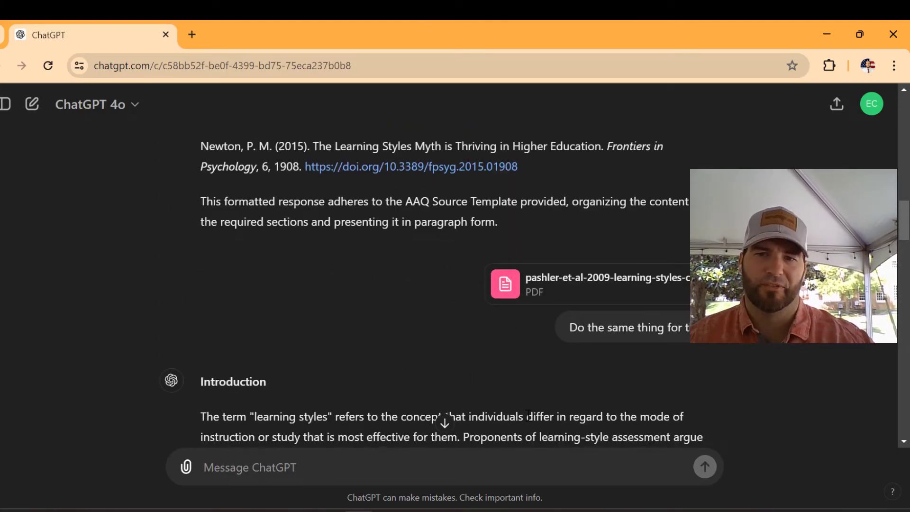
pyautogui.scroll(15, 524, 416)
pyautogui.scroll(-7, 522, 414)
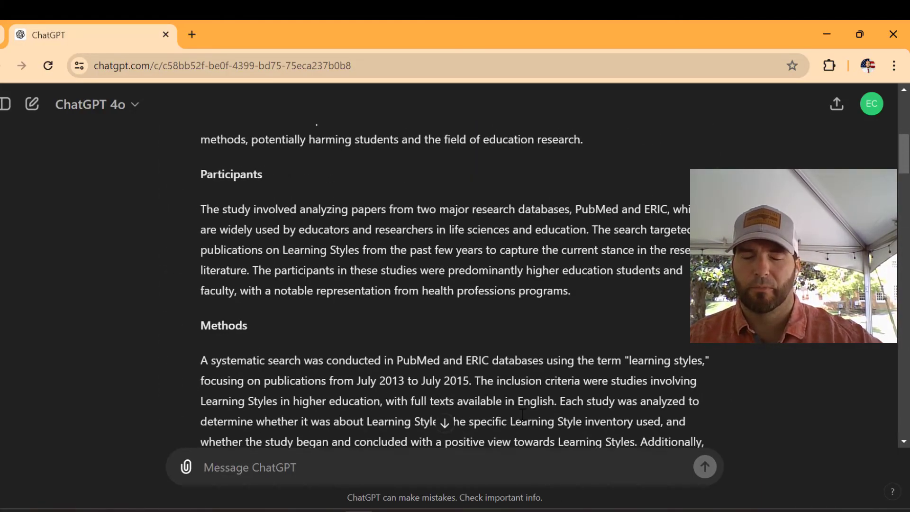
pyautogui.scroll(-20, 522, 414)
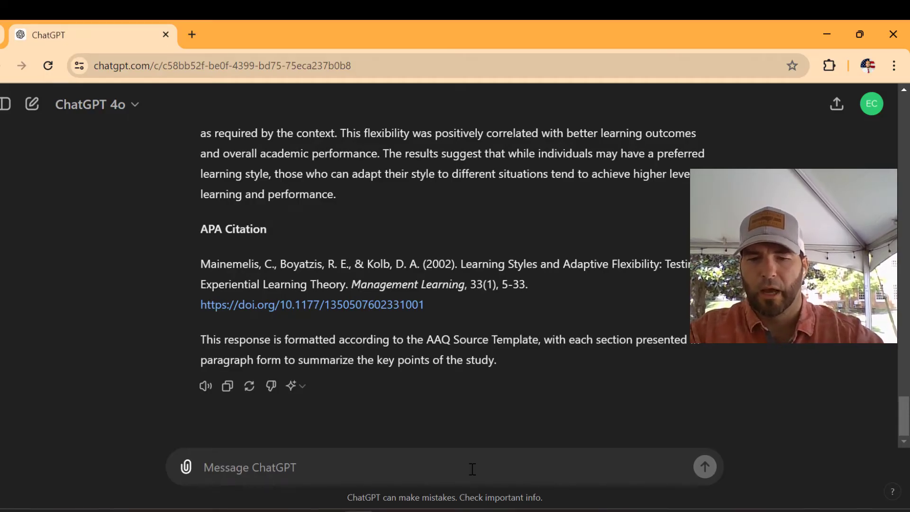
# Draft a request for 5 student prompts requiring arguments that use all three summarized researches.
pyautogui.write('Now make 5')
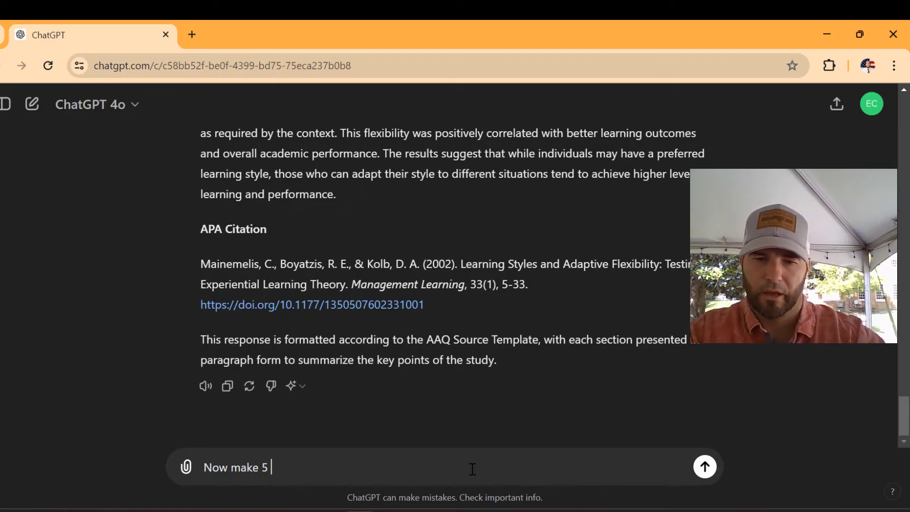
pyautogui.write(' possible')
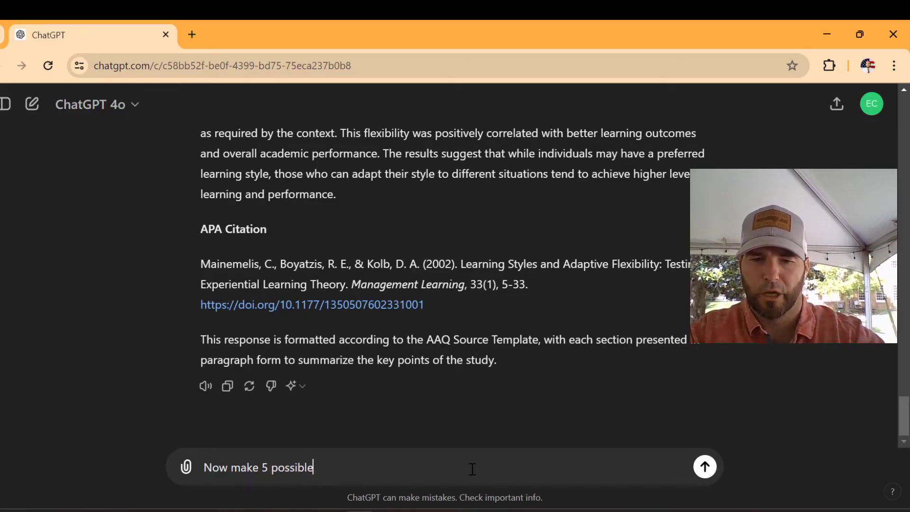
pyautogui.write(' ques')
pyautogui.press('BackSpace')
pyautogui.press('BackSpace')
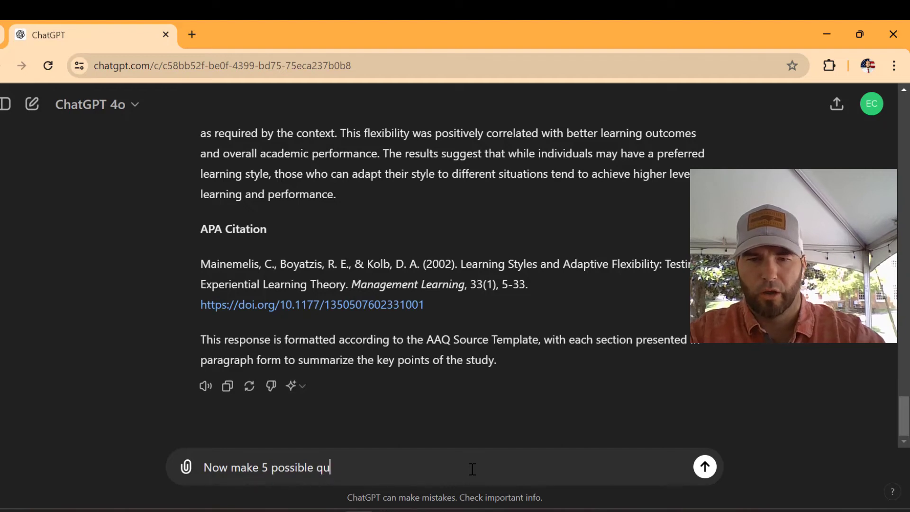
pyautogui.write('ar')
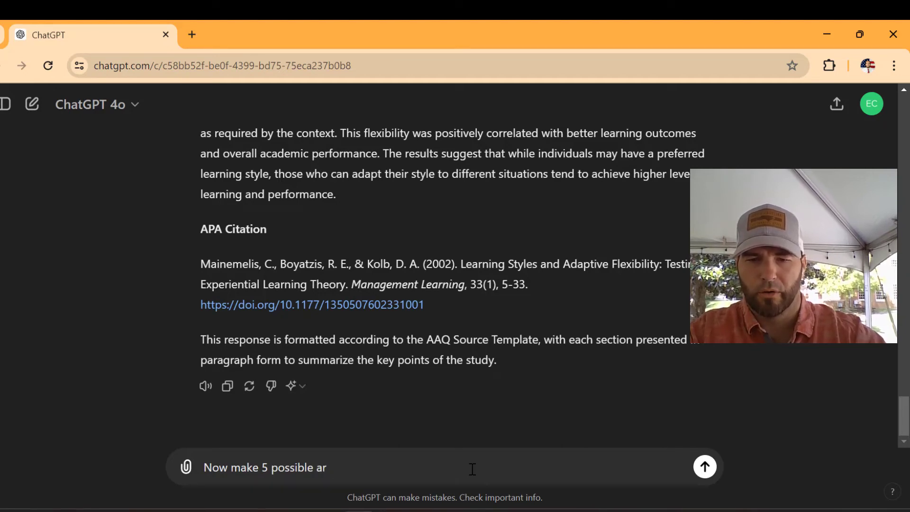
pyautogui.write('guments that')
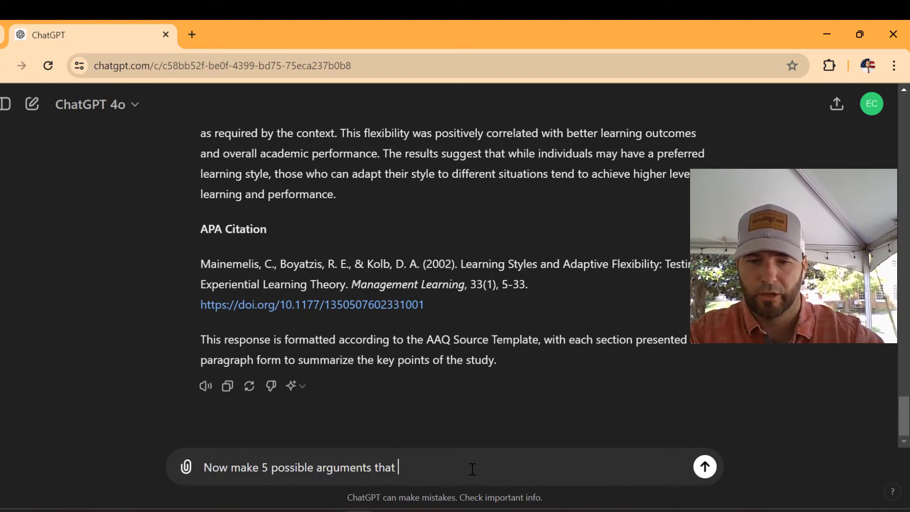
pyautogui.write(' studetns have to')
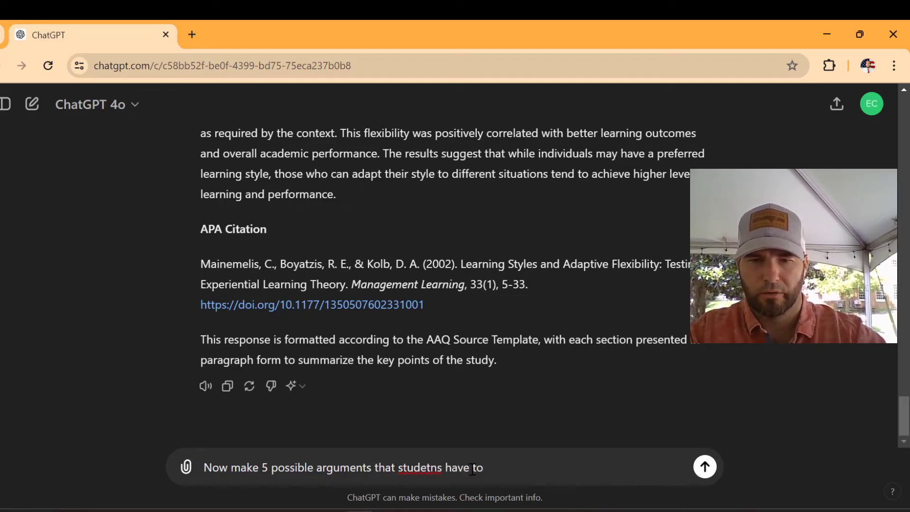
pyautogui.press('BackSpace')
pyautogui.press('BackSpace')
pyautogui.press('BackSpace')
pyautogui.press('BackSpace')
pyautogui.press('BackSpace')
pyautogui.press('BackSpace')
pyautogui.press('BackSpace')
pyautogui.press('BackSpace')
pyautogui.press('BackSpace')
pyautogui.press('BackSpace')
pyautogui.press('BackSpace')
pyautogui.press('BackSpace')
pyautogui.press('BackSpace')
pyautogui.press('BackSpace')
pyautogui.press('BackSpace')
pyautogui.press('BackSpace')
pyautogui.press('BackSpace')
pyautogui.press('BackSpace')
pyautogui.press('BackSpace')
pyautogui.press('BackSpace')
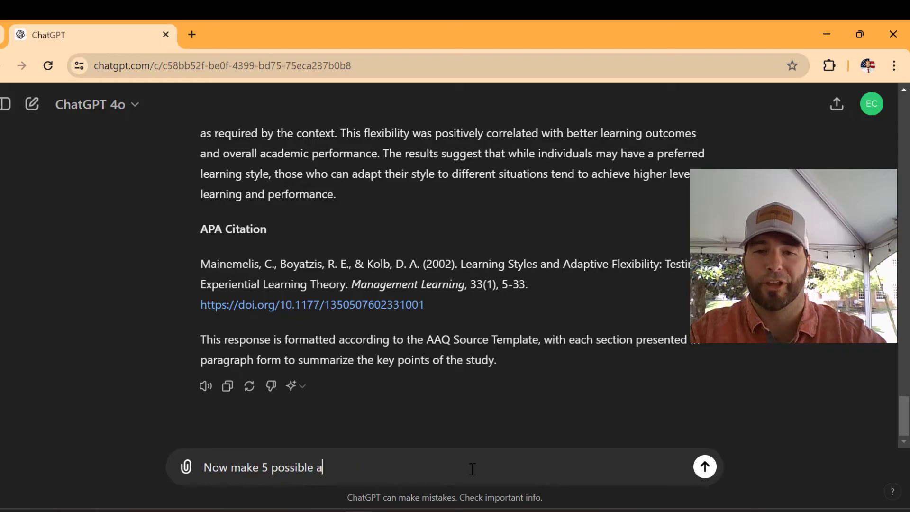
pyautogui.write('pormo')
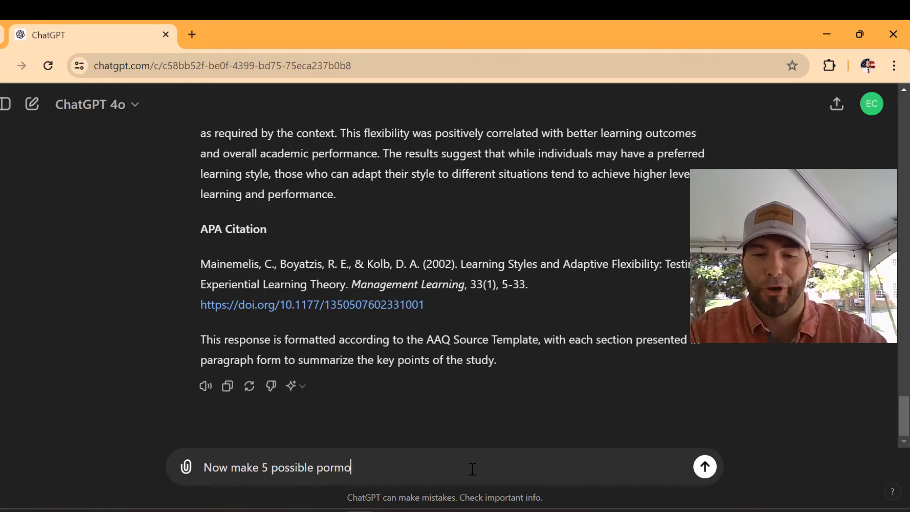
pyautogui.press('BackSpace')
pyautogui.write('pts for ')
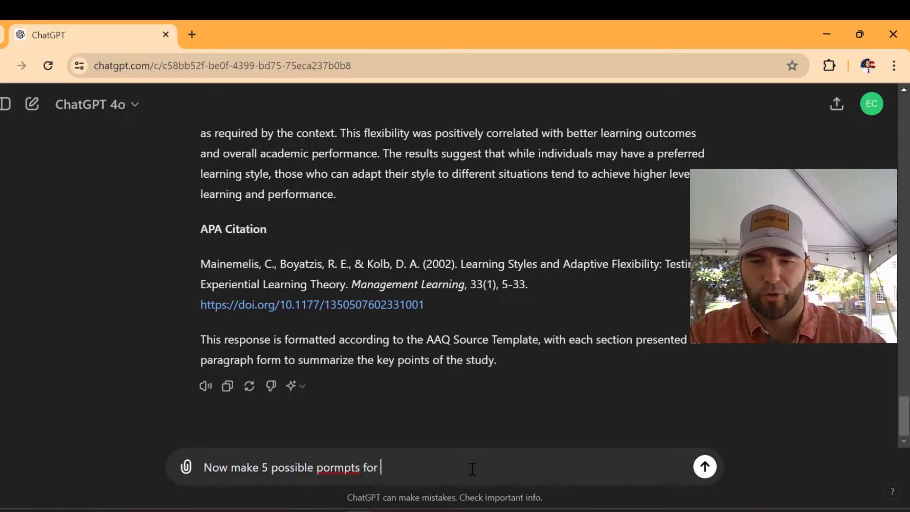
pyautogui.write('students bas')
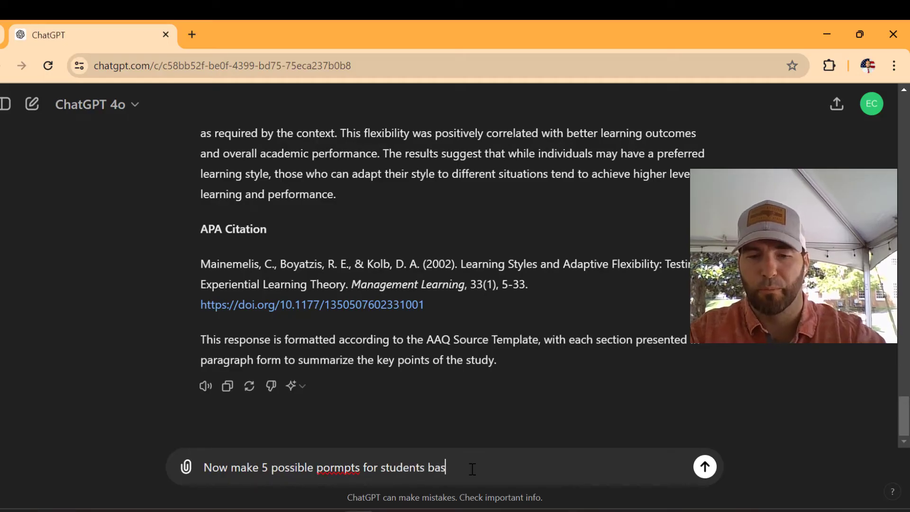
pyautogui.write('ed on thres')
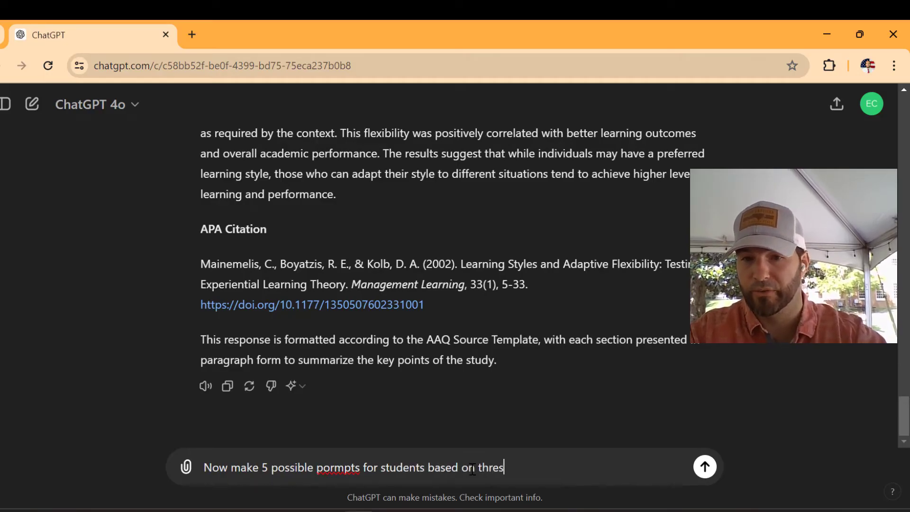
pyautogui.write('e three')
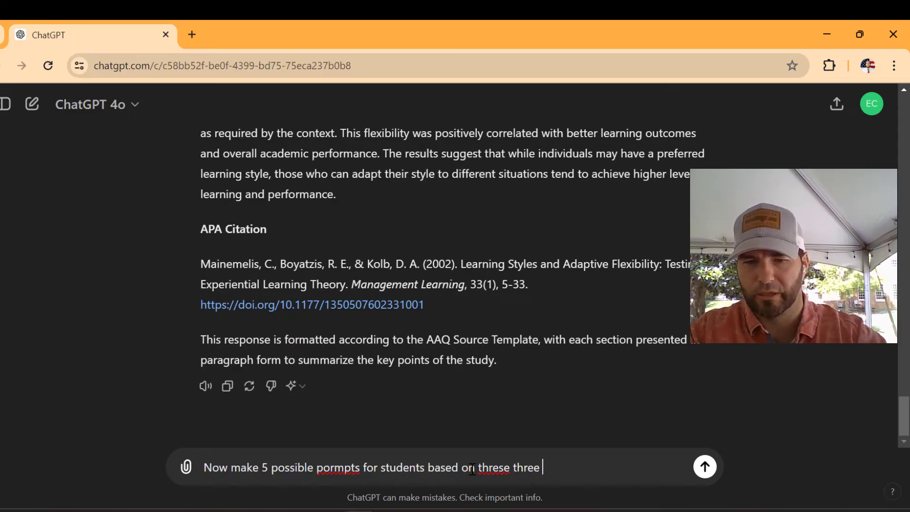
pyautogui.write('summarized ')
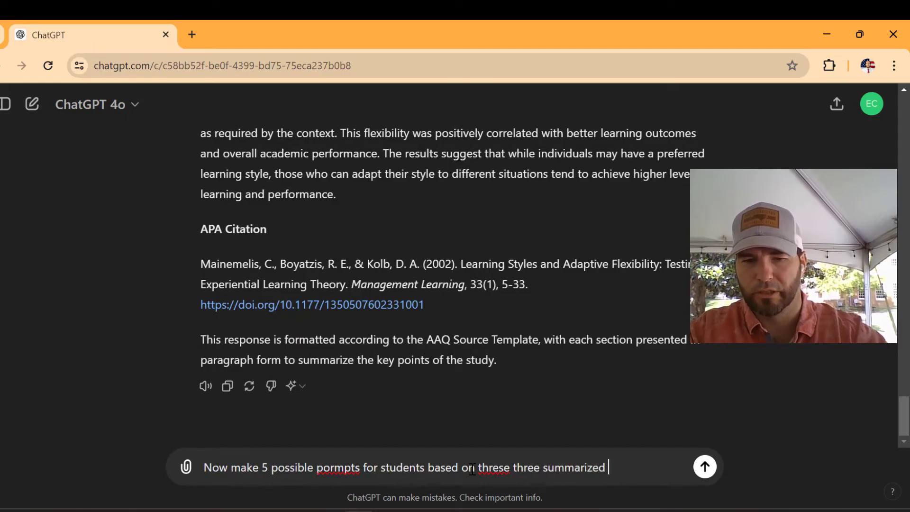
pyautogui.write('researches....')
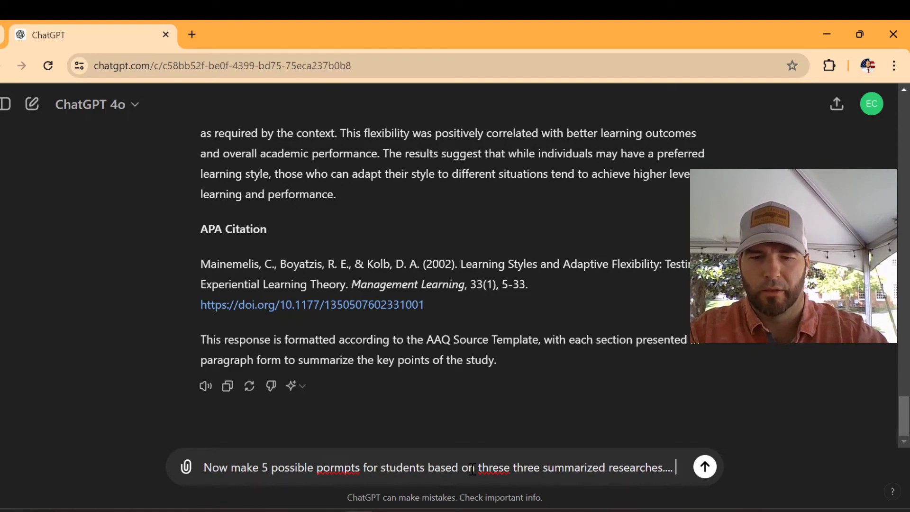
pyautogui.write('the studetns ')
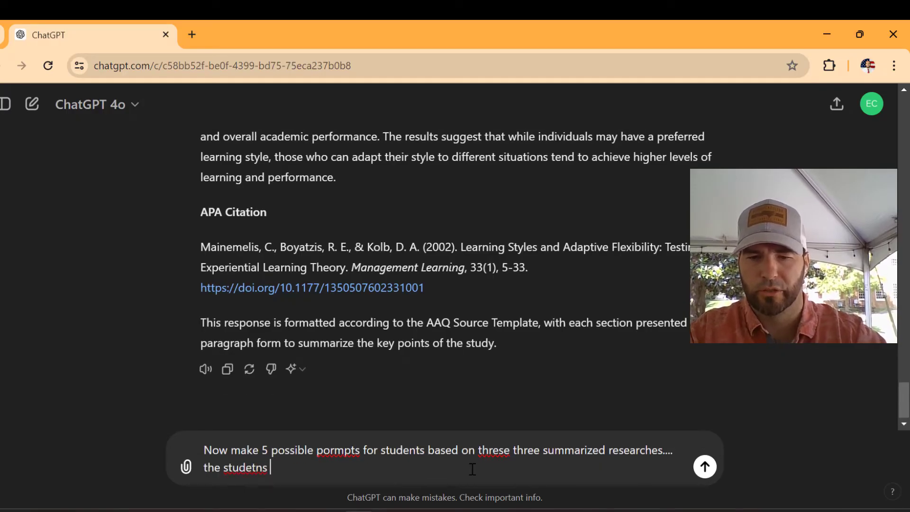
pyautogui.write('will need to ')
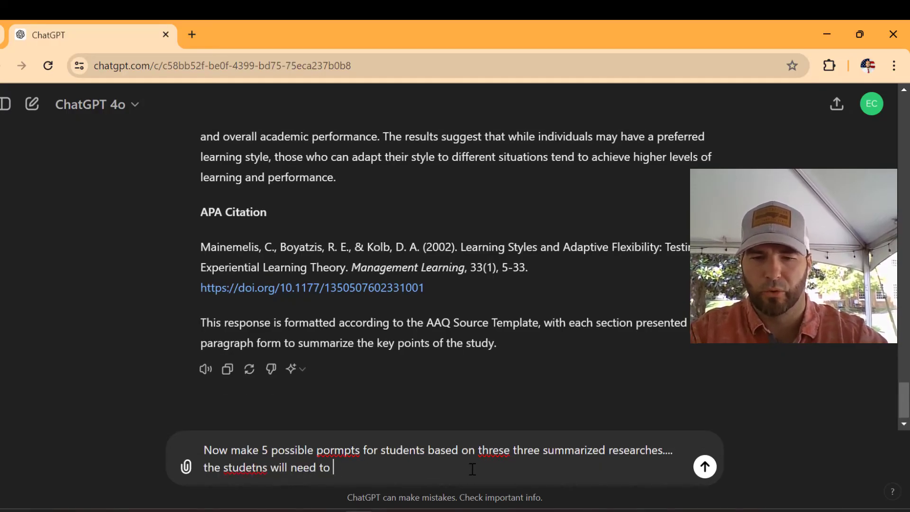
pyautogui.write('use all ')
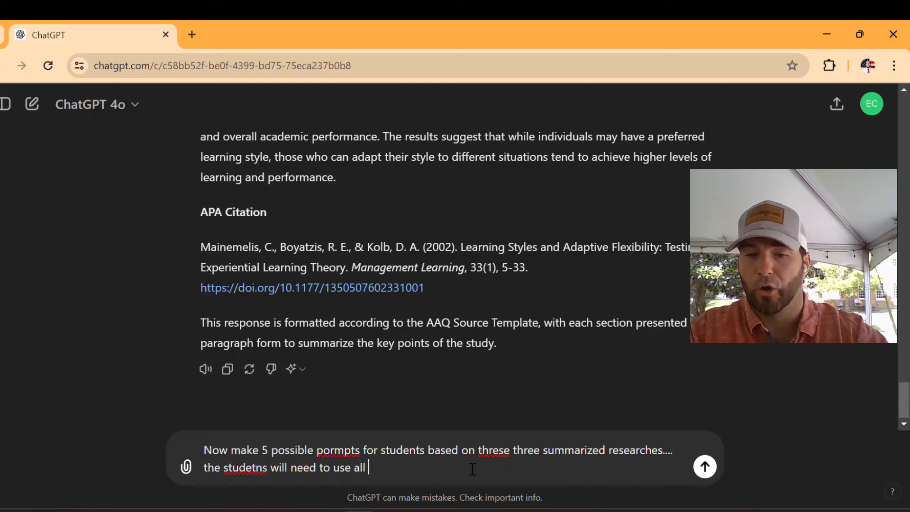
pyautogui.write('three researche')
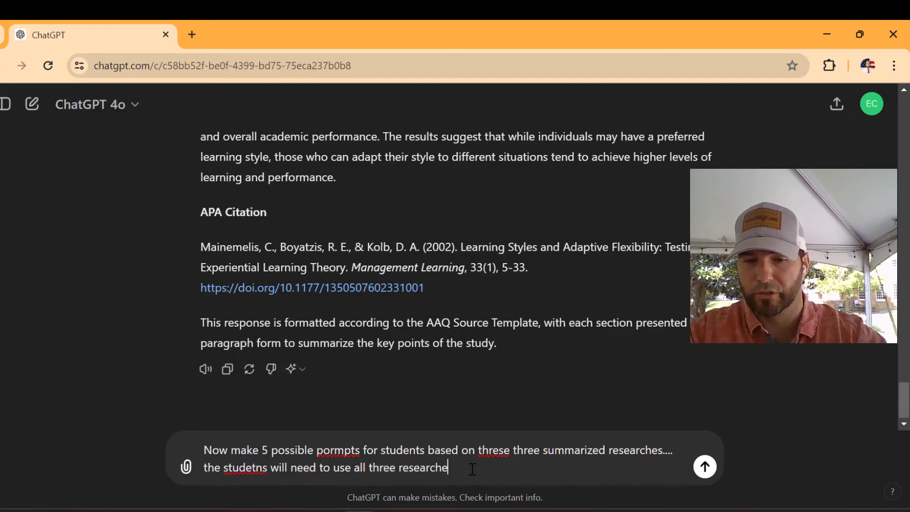
pyautogui.write('s to make an ')
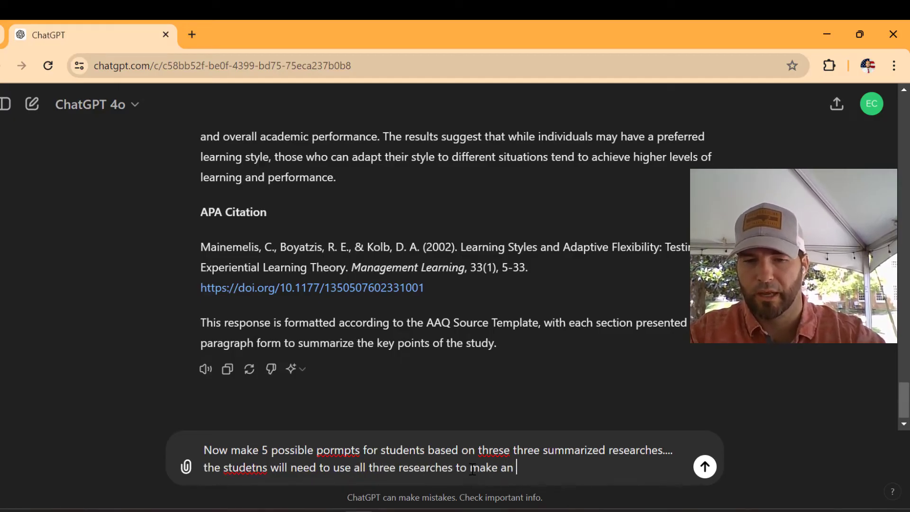
pyautogui.write('argument')
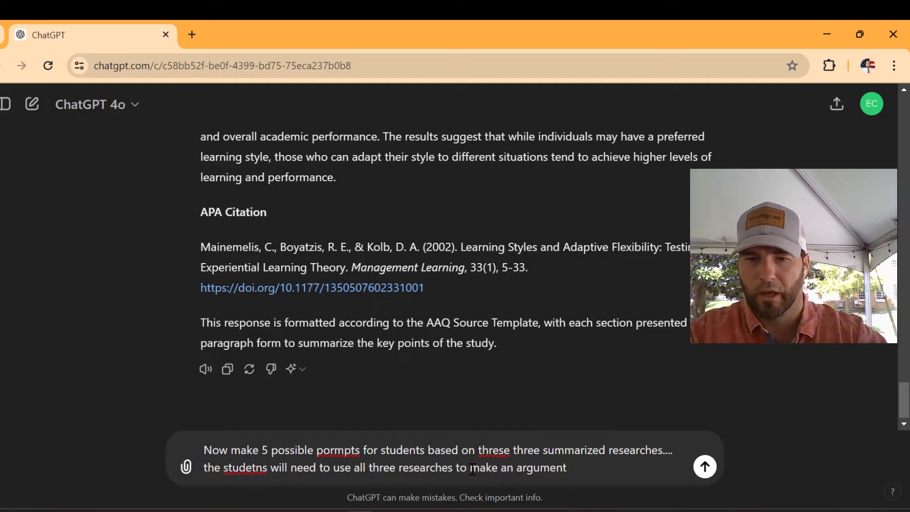
pyautogui.write(' in some way.')
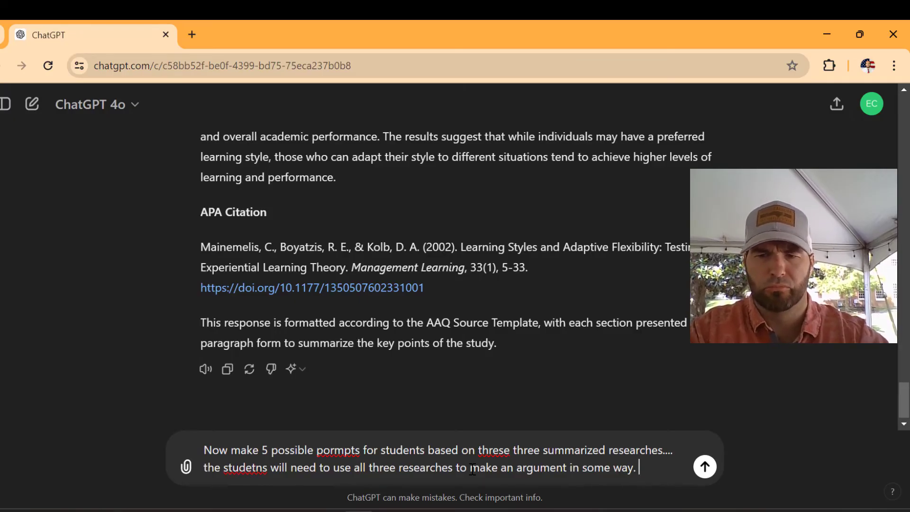
pyautogui.write(' Students need t')
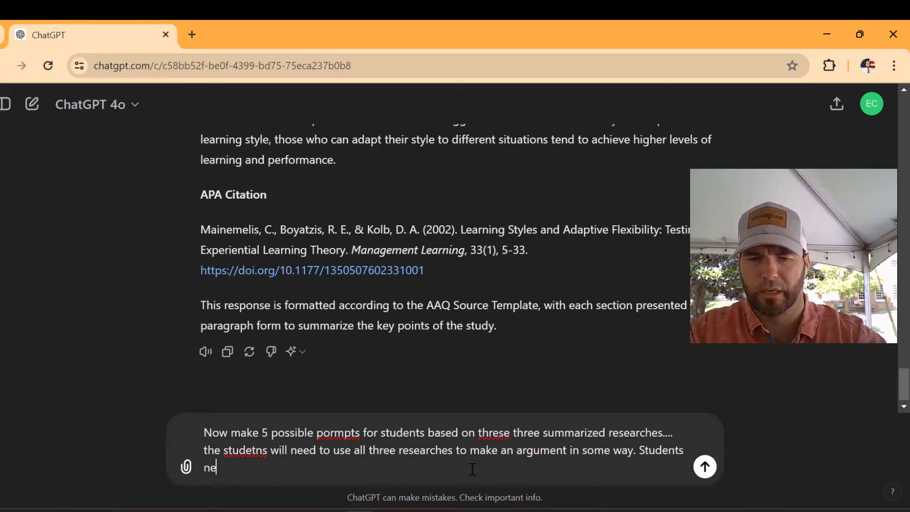
pyautogui.write('o rea')
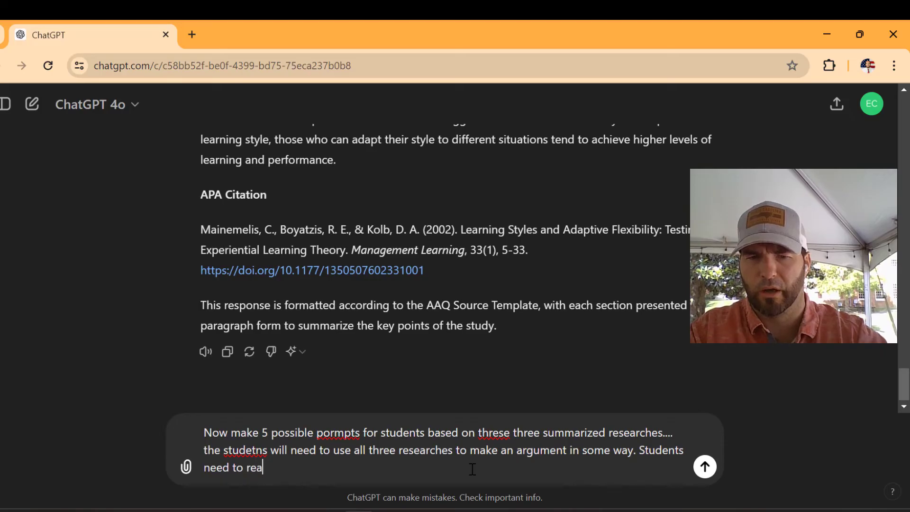
pyautogui.write('d all thr')
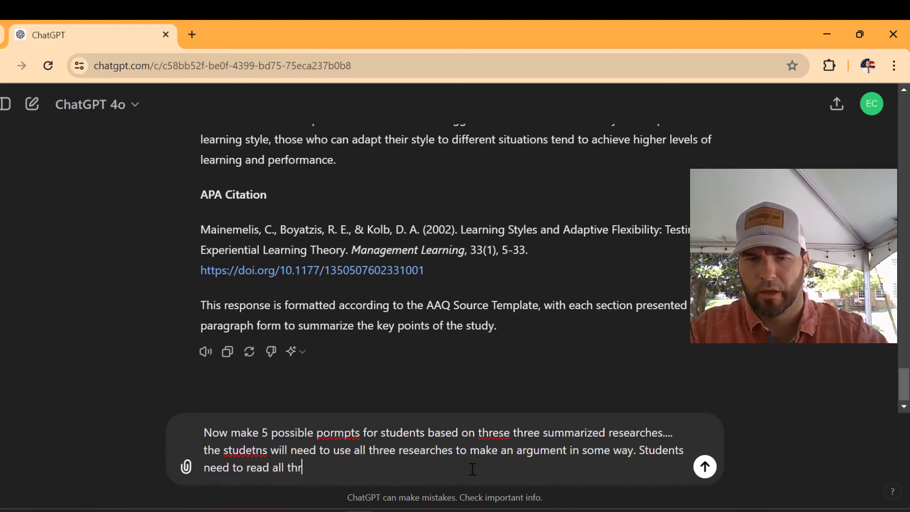
pyautogui.write('ee articles to ')
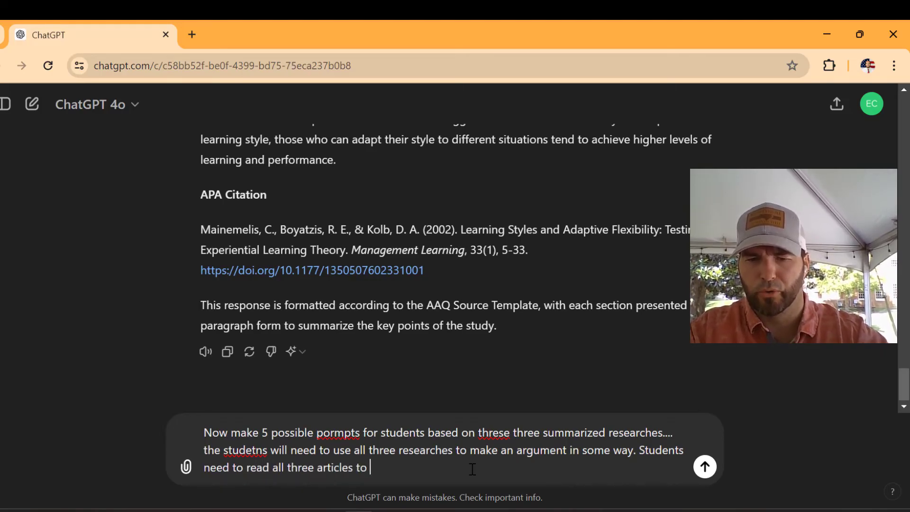
pyautogui.write('best make')
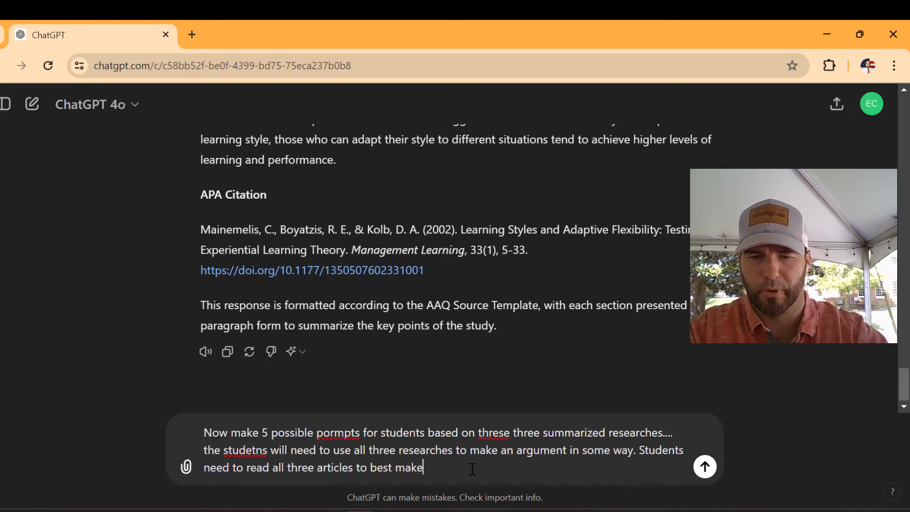
pyautogui.write(' their arguemnt. ')
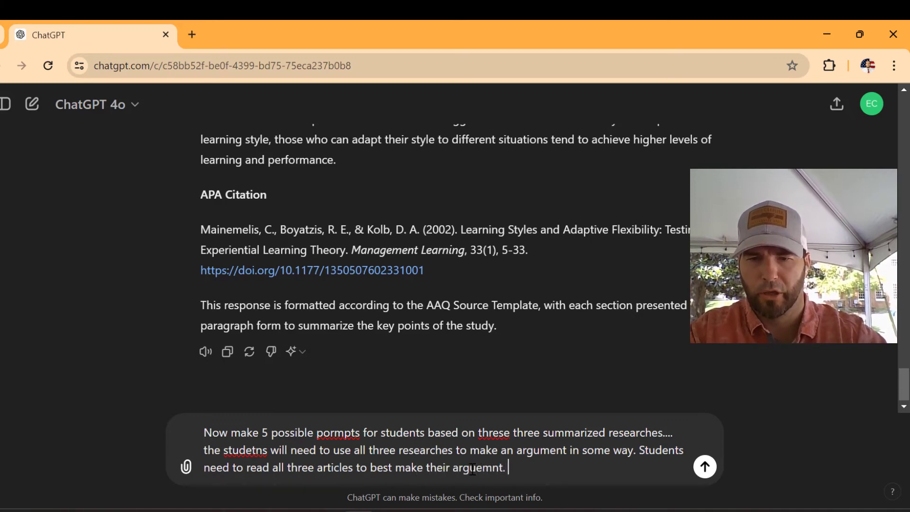
pyautogui.write('Students will on')
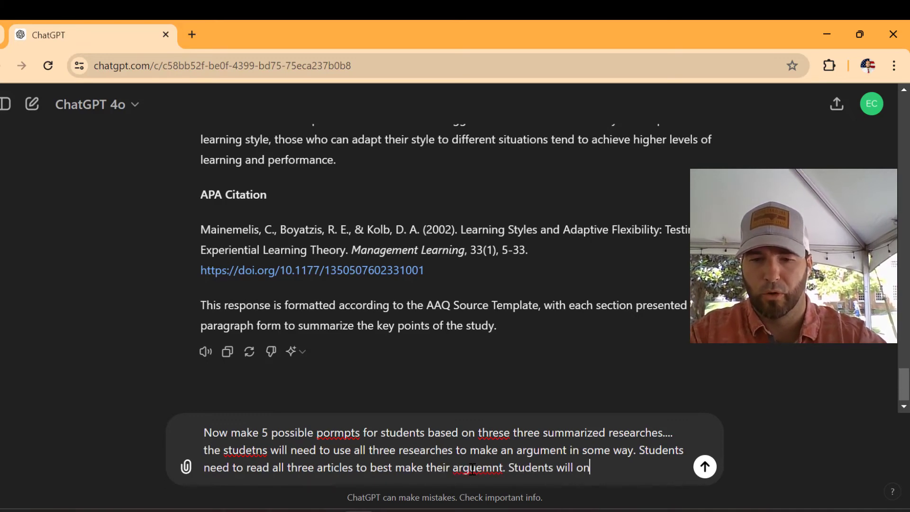
pyautogui.write('y use 1, b')
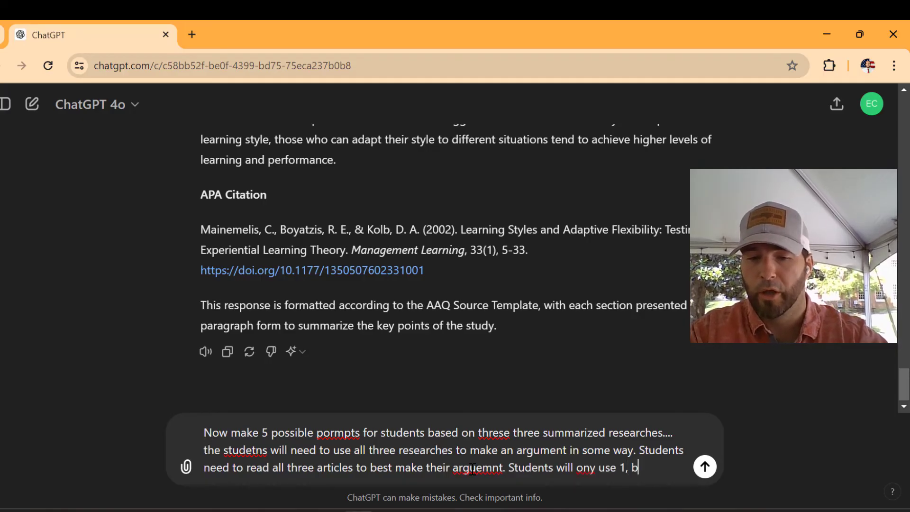
pyautogui.write('ut give me ')
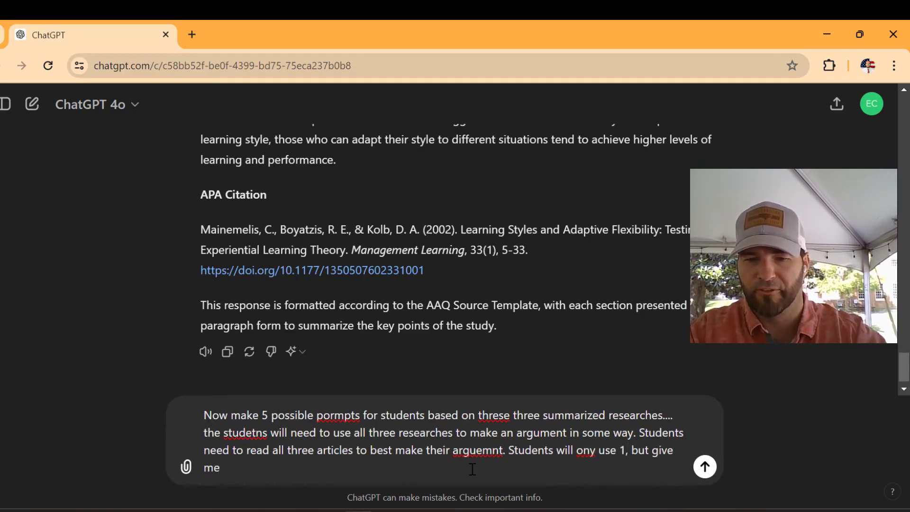
pyautogui.write('5 possible pro')
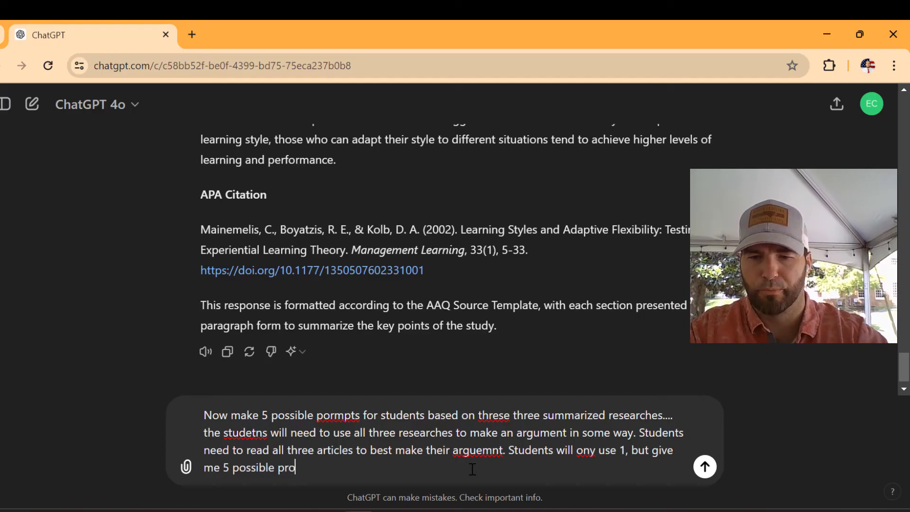
pyautogui.write('mpts fo')
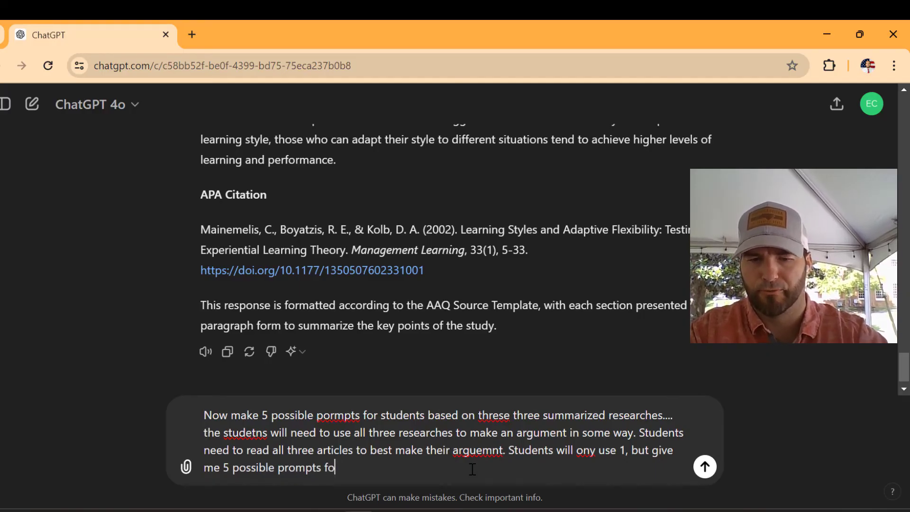
pyautogui.write('r studetnst o ar')
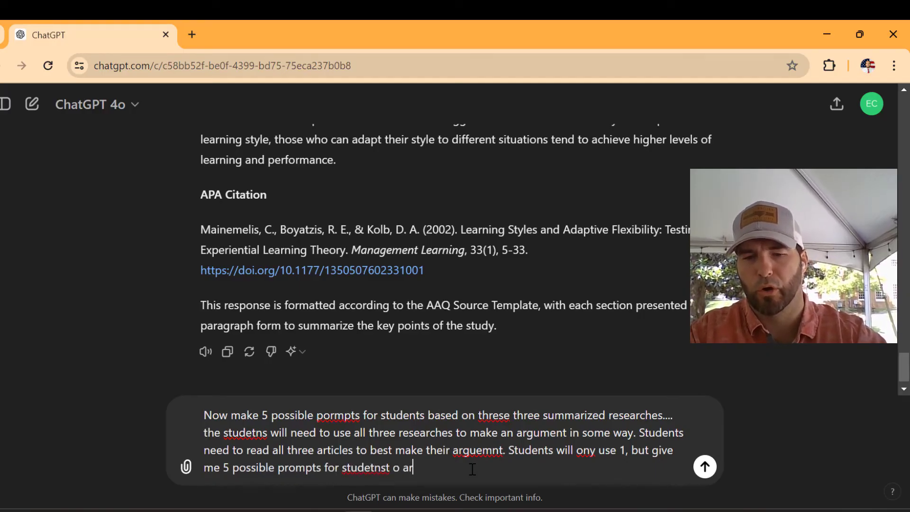
pyautogui.write('gue.')
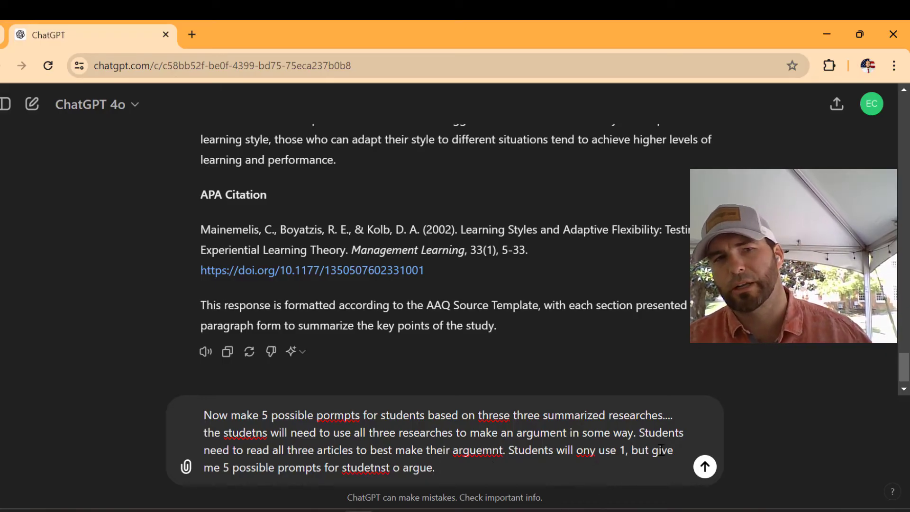
# Send the five-prompts request and follow the reply citing Newton, Pashler and Mainemelis.
pyautogui.click(705, 466)
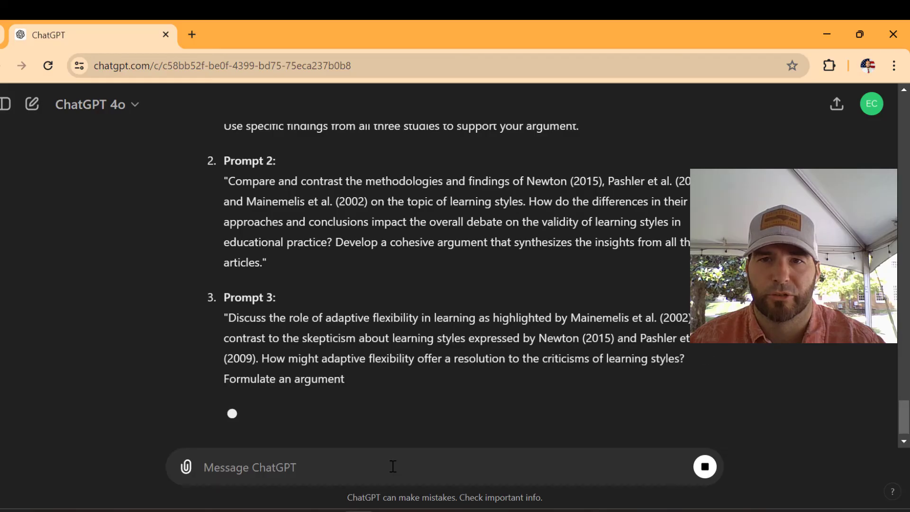
pyautogui.scroll(8, 543, 404)
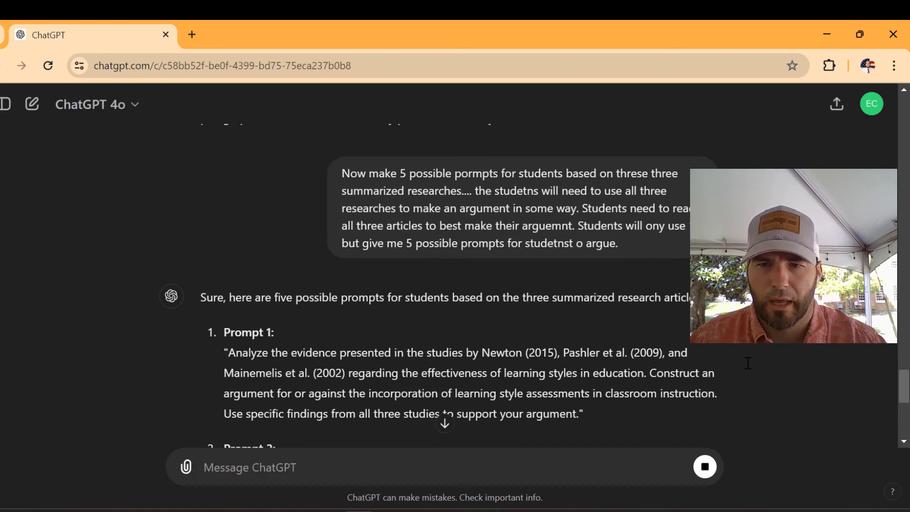
pyautogui.scroll(-5, 692, 384)
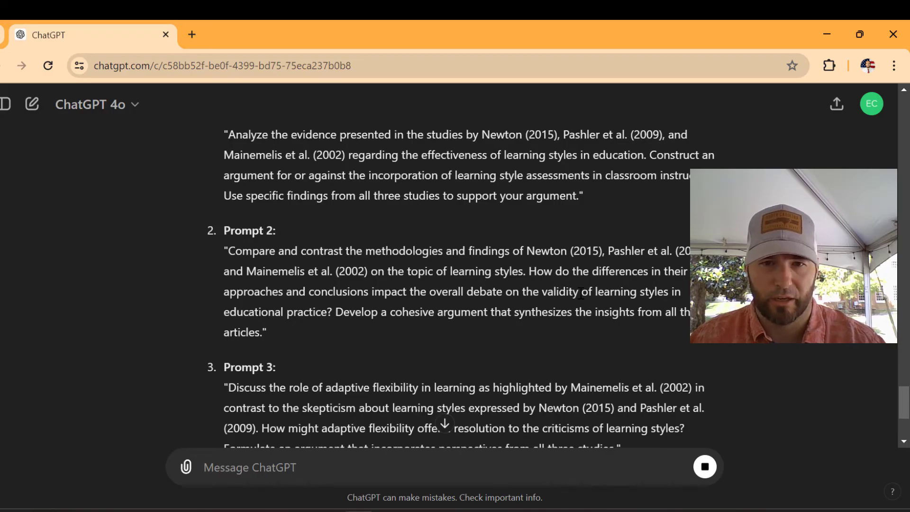
# Scroll down to read Prompt 4 on learning-styles benefits and drawbacks and Prompt 5 on the meshing hypothesis.
pyautogui.scroll(-4, 541, 336)
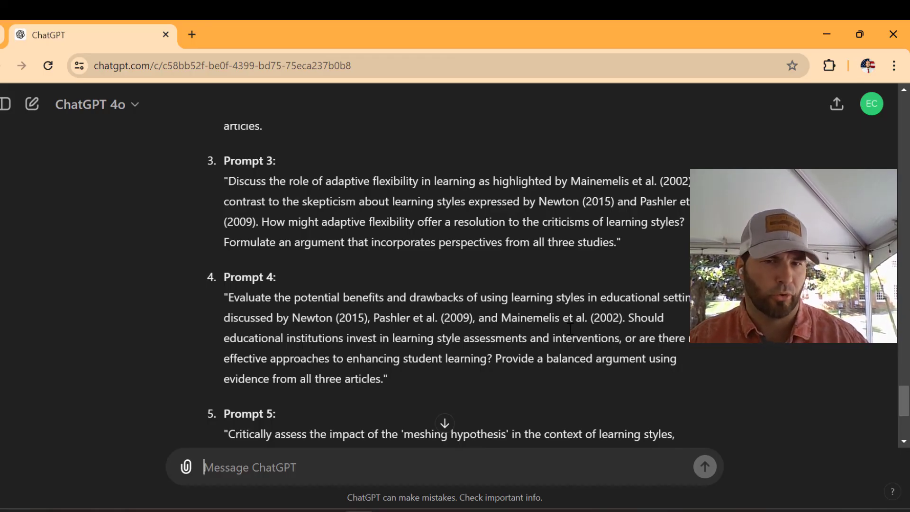
pyautogui.scroll(-5, 605, 314)
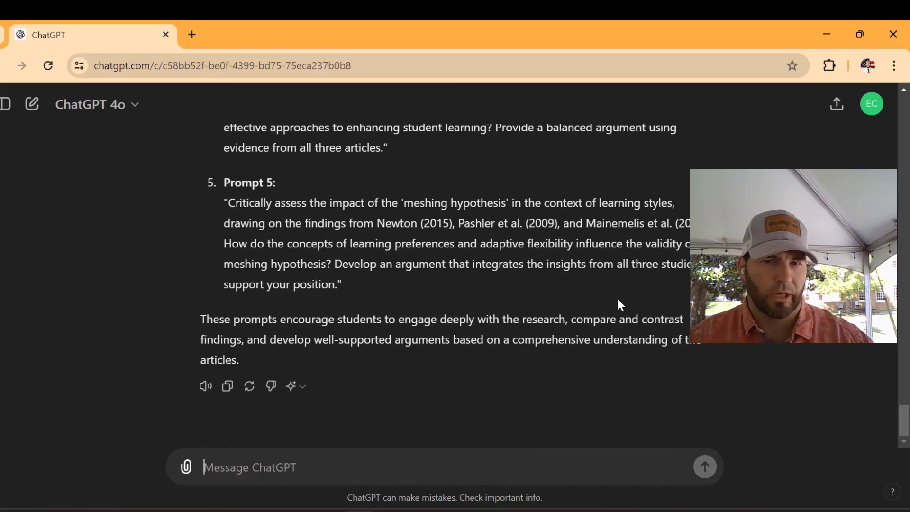